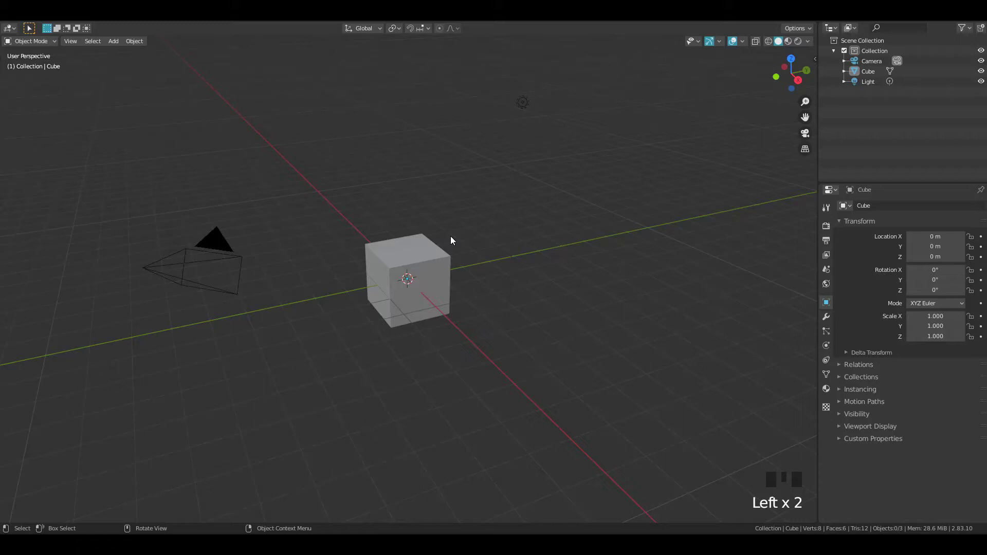
- Delete the default cube and add a mesh plane at the origin
click(411, 260)
key(x)
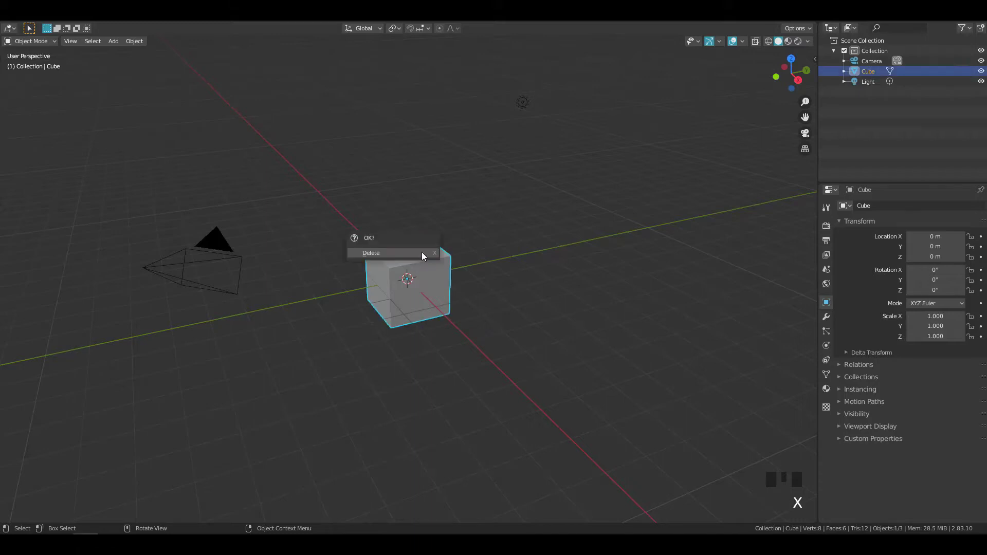
click(422, 252)
key(shift+a)
mouse_move(421, 252)
click(459, 262)
- In Edit Mode, extrude one edge of the plane about 1.6 m up along Z to form a wall
mouse_move(461, 270)
ctrl+middle_down()
mouse_move(439, 273)
mouse_move(442, 223)
mouse_move(445, 271)
ctrl+middle_up()
key(Tab)
click(446, 232)
double_click(447, 232)
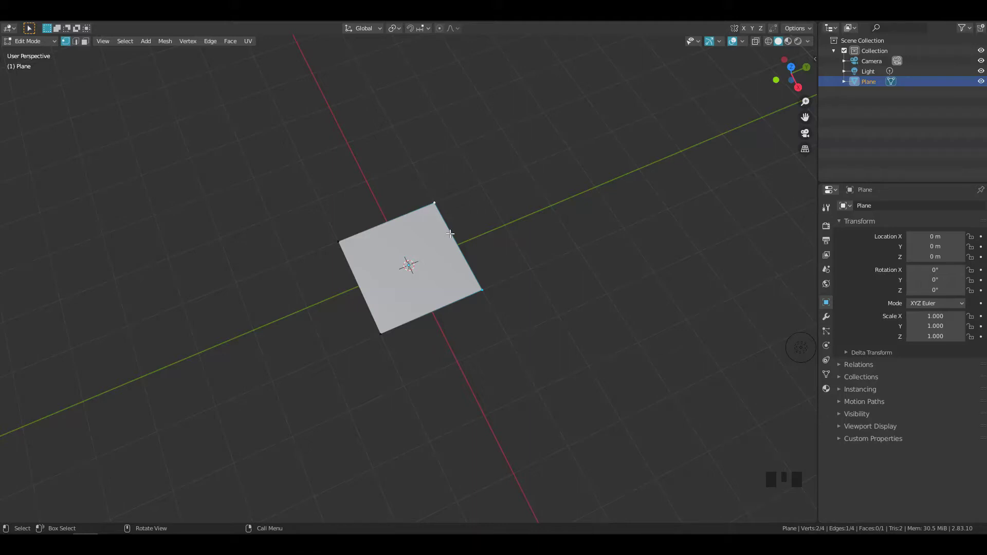
middle_drag(456, 239, 495, 212)
key(e)
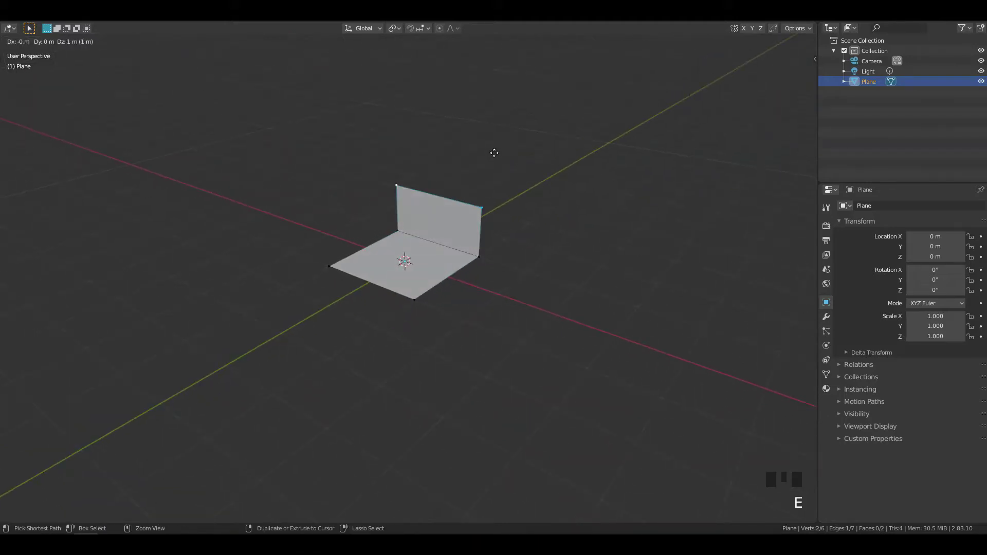
key(z)
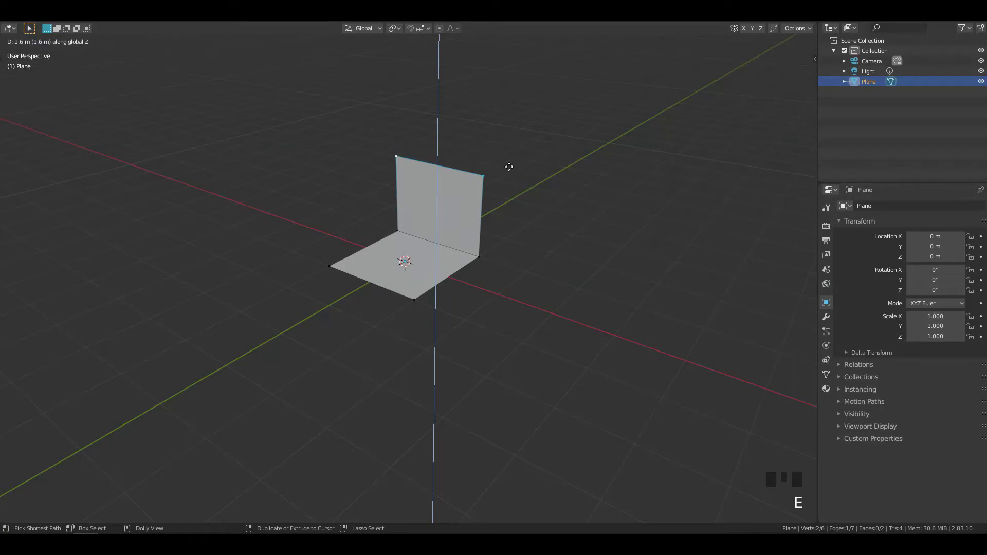
click(509, 161)
- Move the floor edge opposite the wall along Y toward the wall to shorten the floor
middle_drag(502, 183, 360, 267)
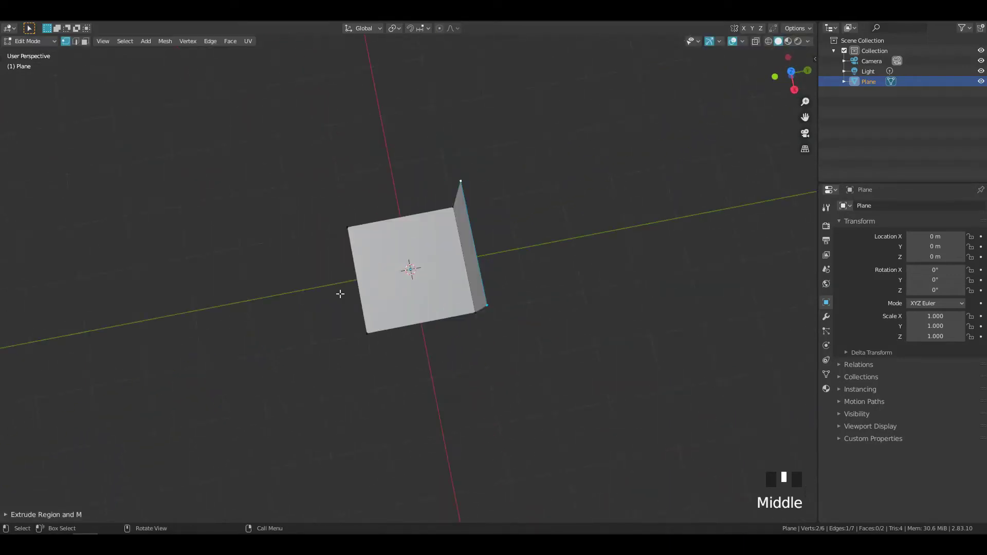
triple_click(352, 278)
key(g)
key(y)
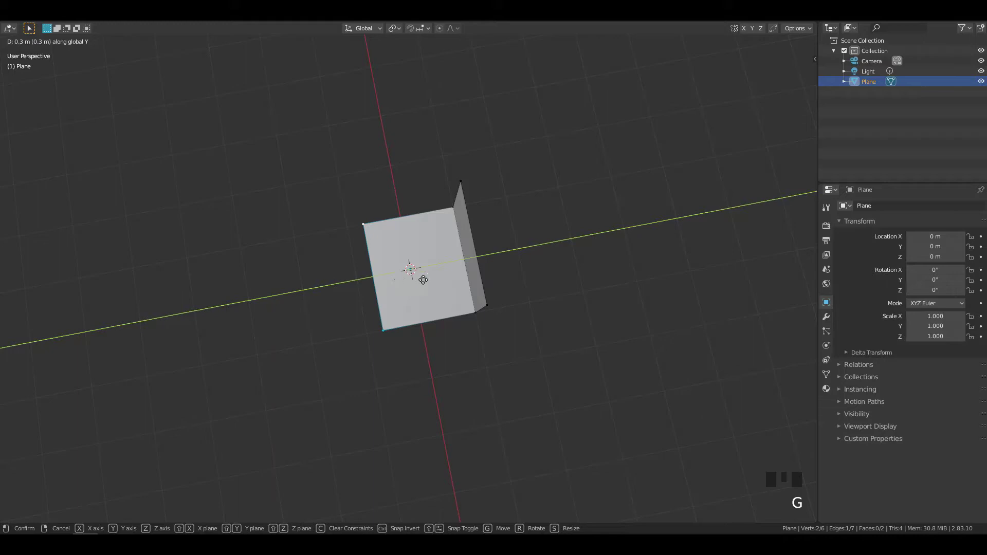
click(561, 252)
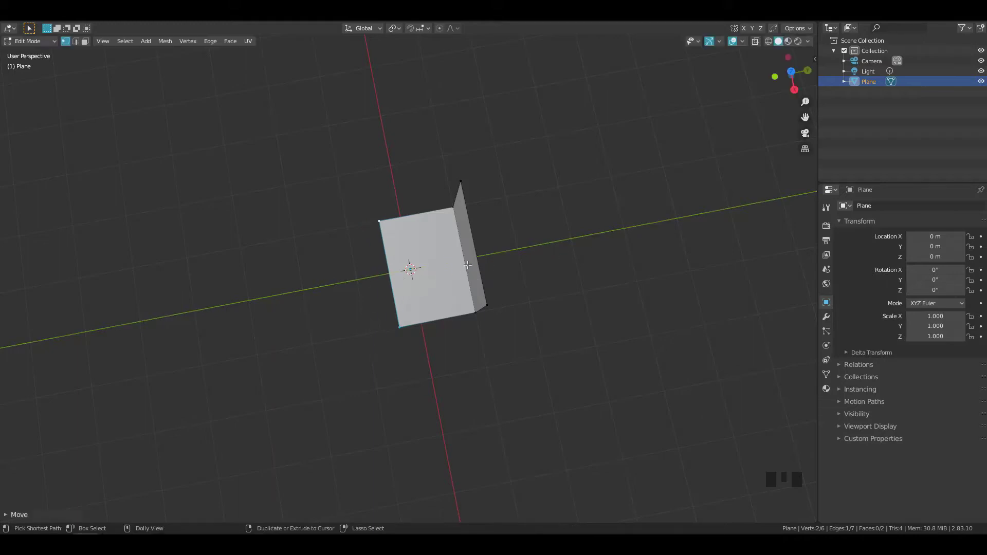
- Add a centred loop cut through the floor and wall, and shift it along X to make one part narrower
middle_drag(562, 253, 420, 234)
key(ctrl+r)
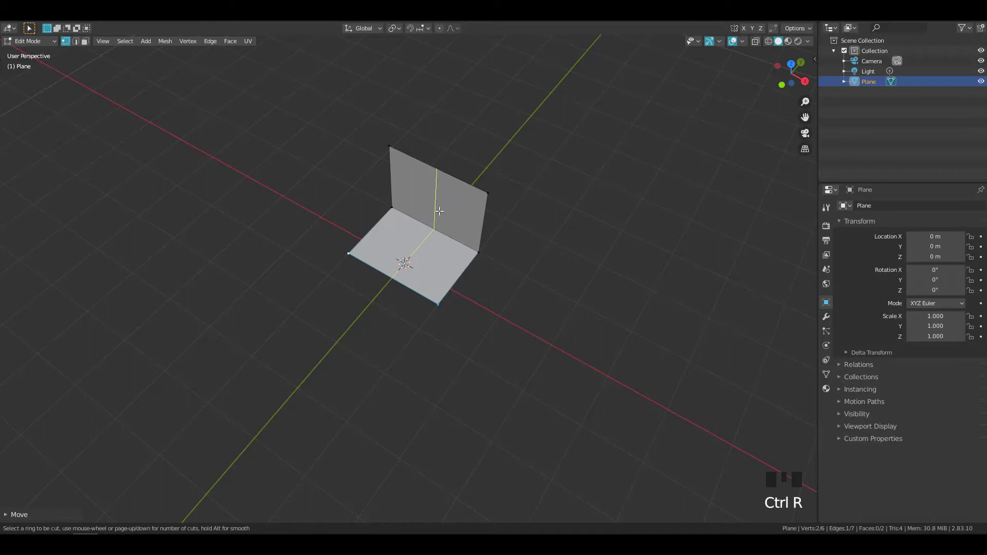
click(439, 210)
key(alt)
right_click(439, 226)
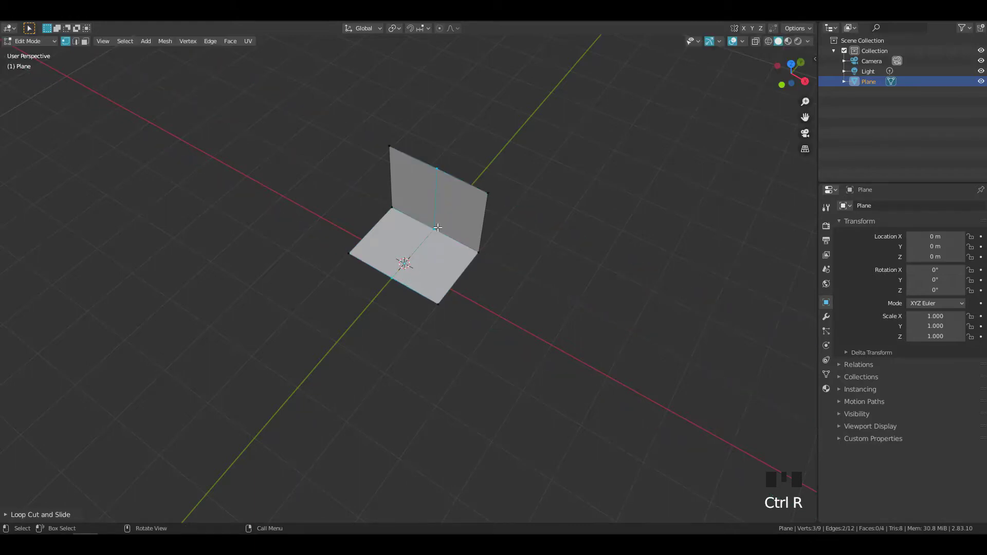
middle_drag(463, 228, 465, 241)
key(g)
key(x)
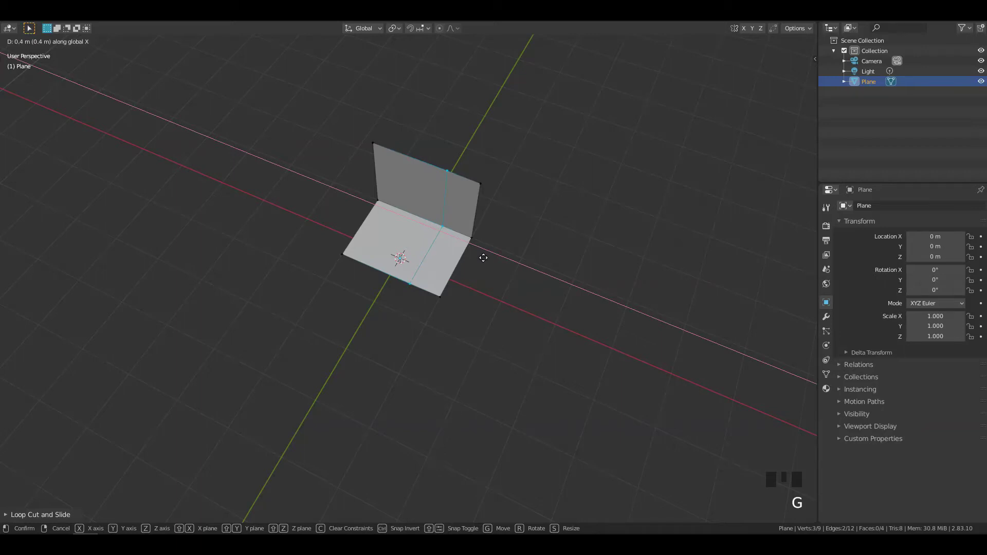
click(455, 255)
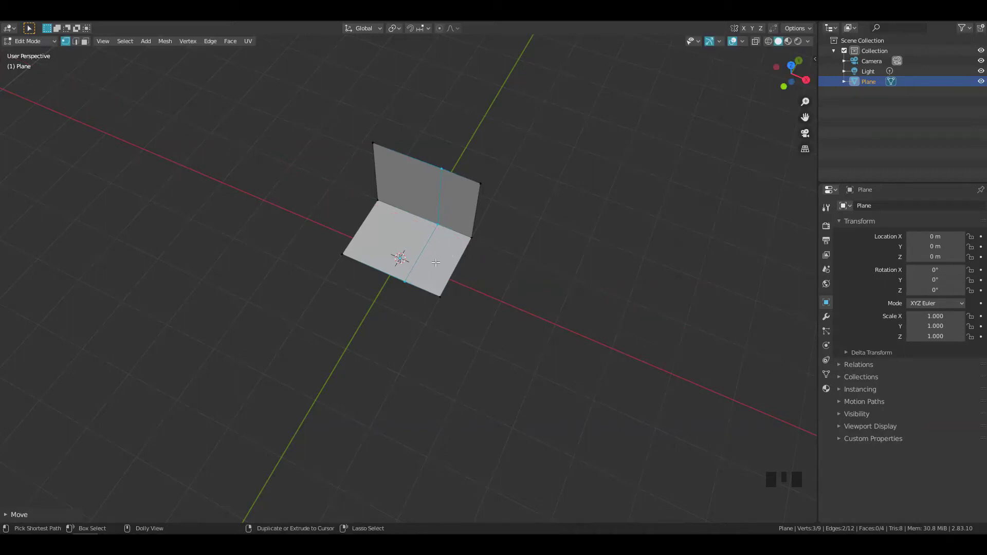
- Extrude the wider segment of the floor's open edge about 2.6 m along negative Y, away from the wall
click(405, 279)
shift+click(335, 256)
middle_drag(334, 255, 391, 267)
key(e)
key(y)
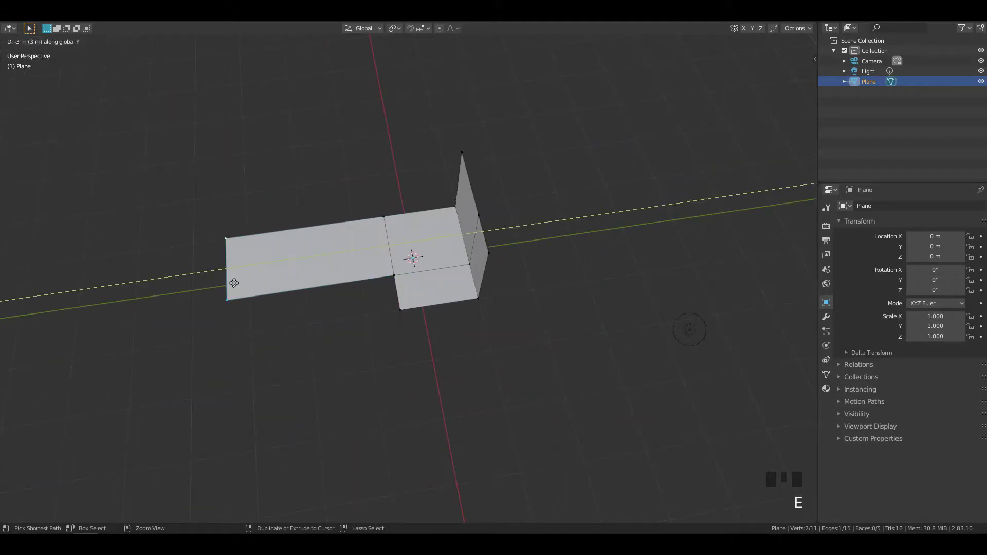
click(269, 283)
- Extrude the end edge of the long strip about 0.9 m up along Z to form a low end wall
middle_drag(269, 283, 335, 265)
key(e)
key(z)
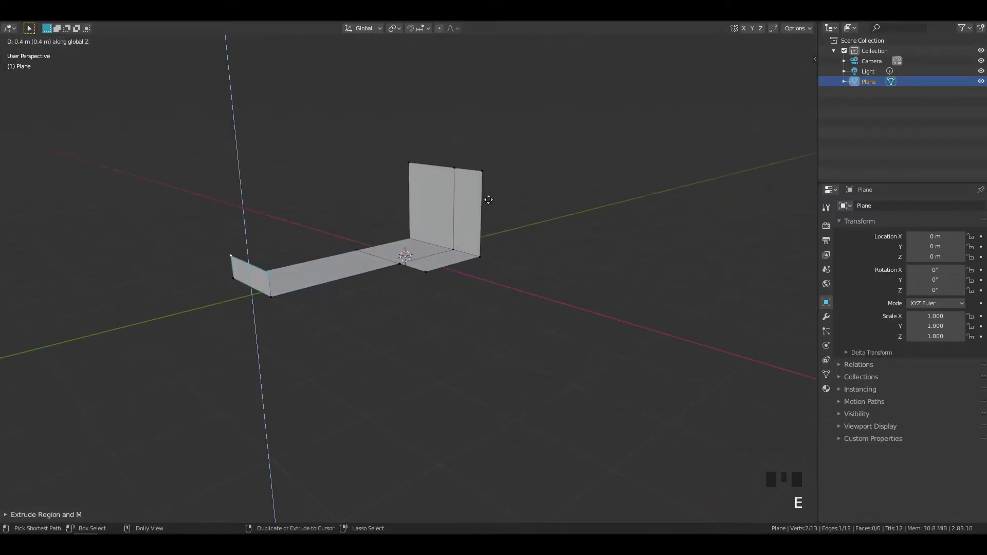
click(552, 426)
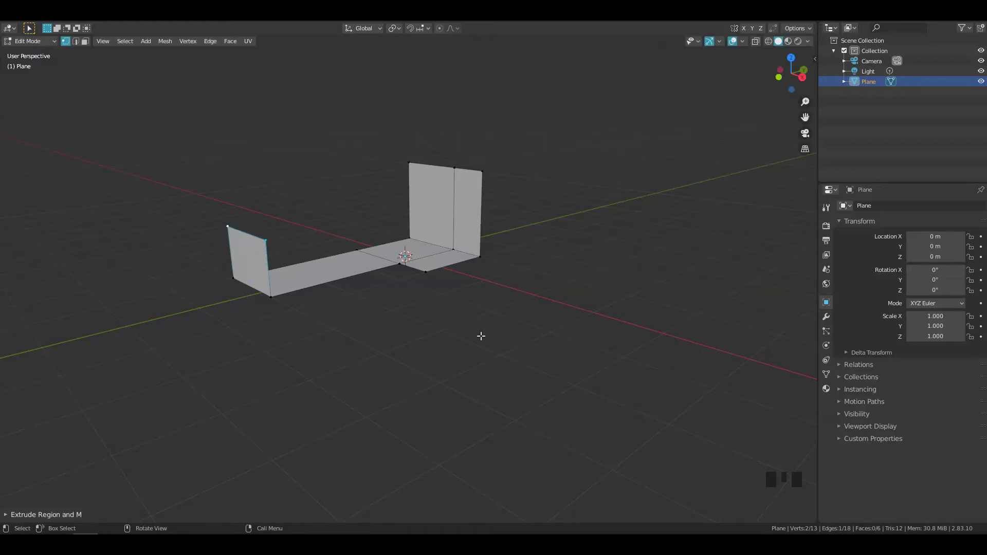
- Add a centred lengthwise loop cut through the long strip and both walls, and bevel it with two segments close to the outer edges
shift+middle_drag(474, 325, 533, 350)
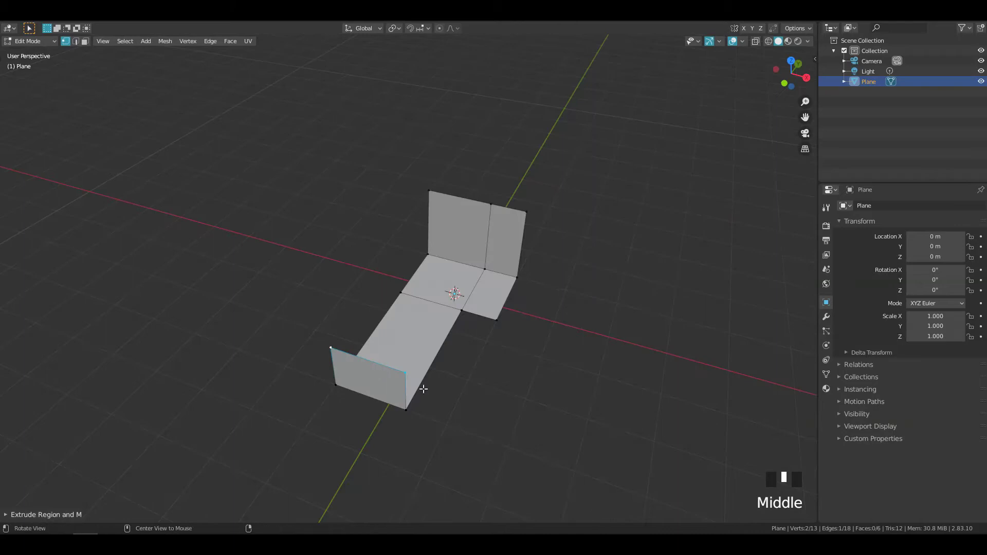
middle_drag(430, 396, 407, 383)
key(ctrl+r)
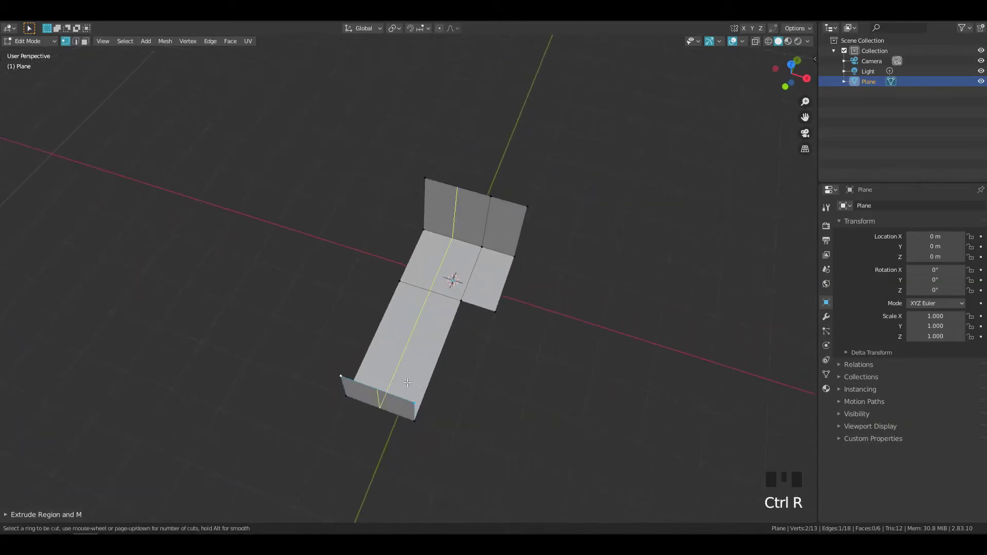
click(408, 383)
right_click(437, 383)
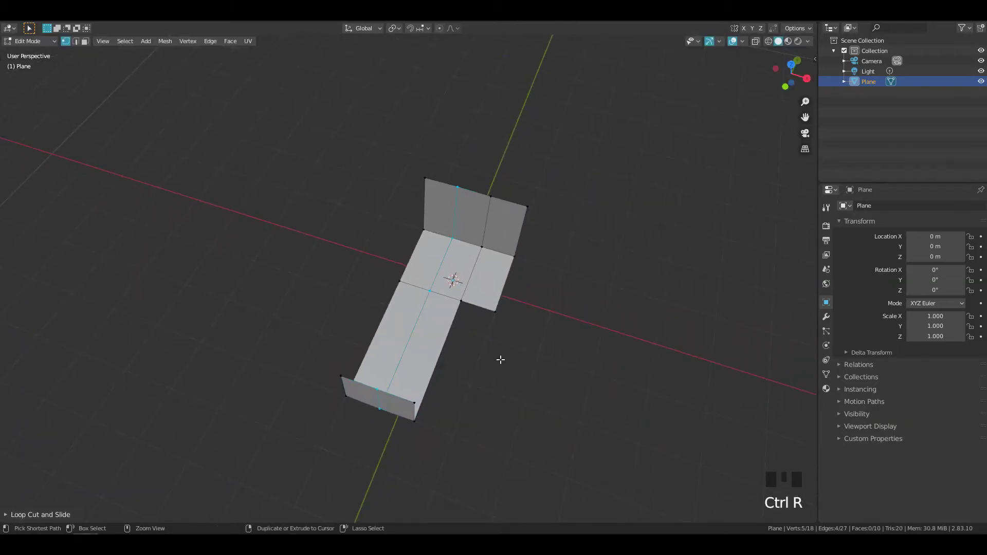
key(ctrl+b)
text(2)
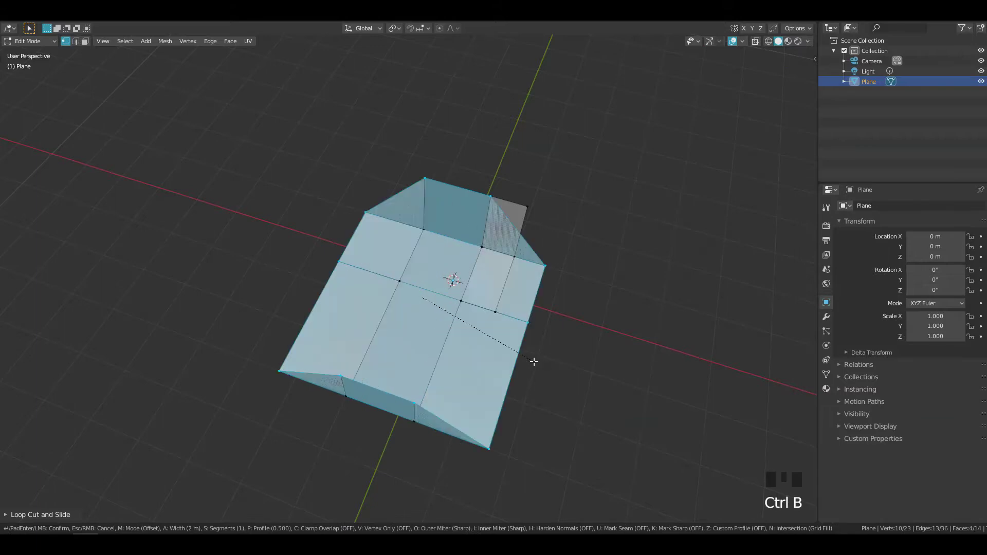
key(BackSpace)
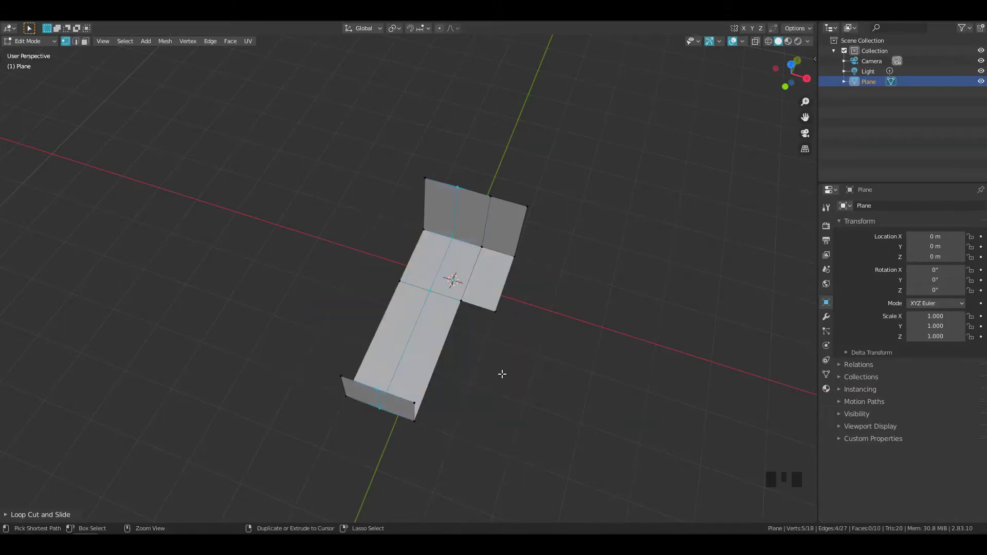
click(538, 377)
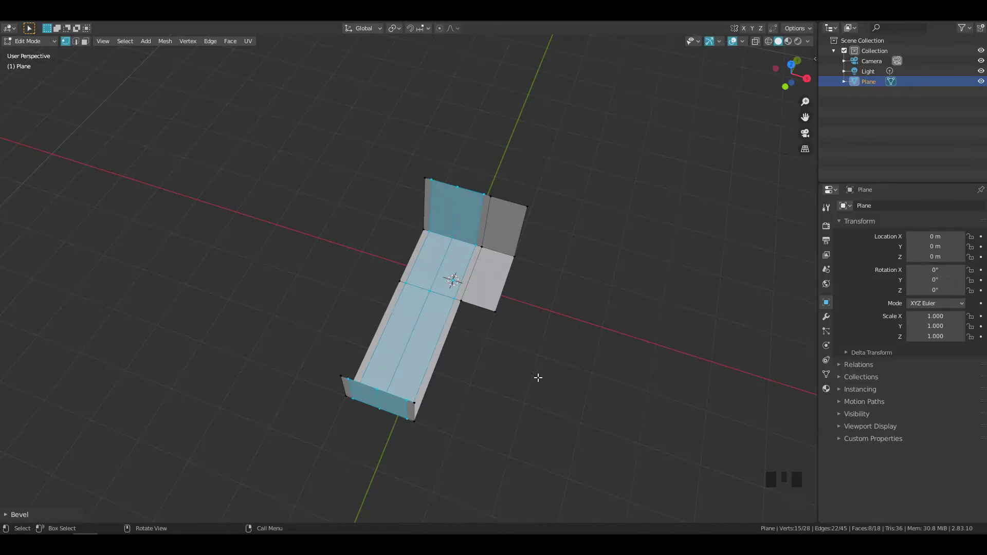
- Add two crosswise loop cuts to the long strip section and scale them apart along Y, close to the section's ends
middle_drag(538, 376, 386, 309)
shift+middle_drag(461, 284, 553, 249)
middle_drag(553, 250, 533, 257)
ctrl+middle_drag(457, 293, 456, 242)
shift+middle_drag(456, 243, 376, 241)
key(ctrl+r)
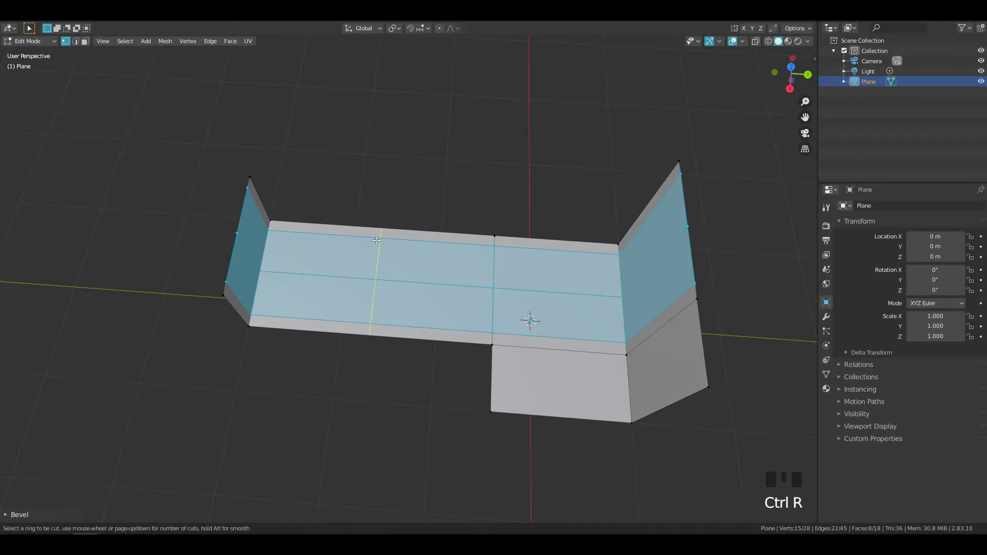
scroll(376, 240, up, 1)
click(376, 240)
right_click(376, 240)
key(s)
key(y)
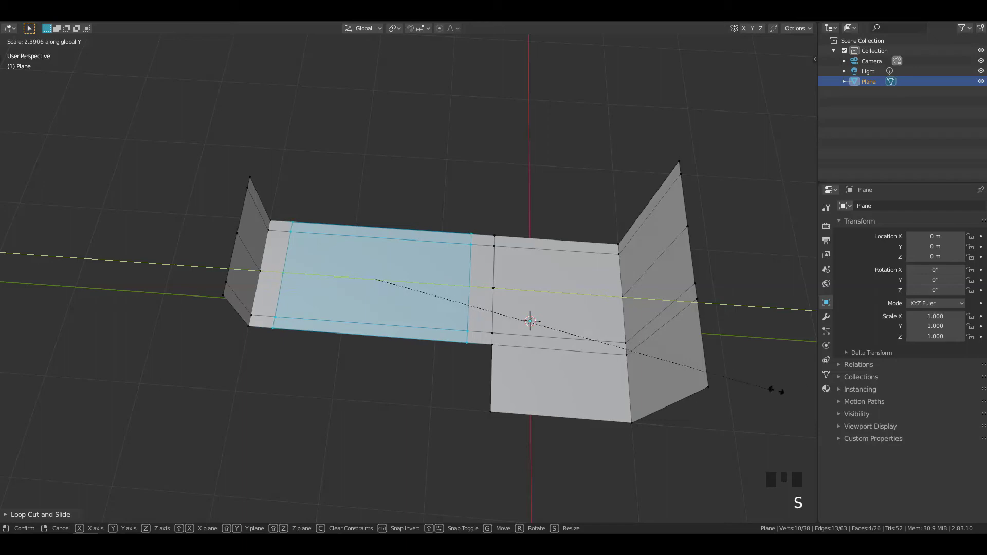
click(7, 390)
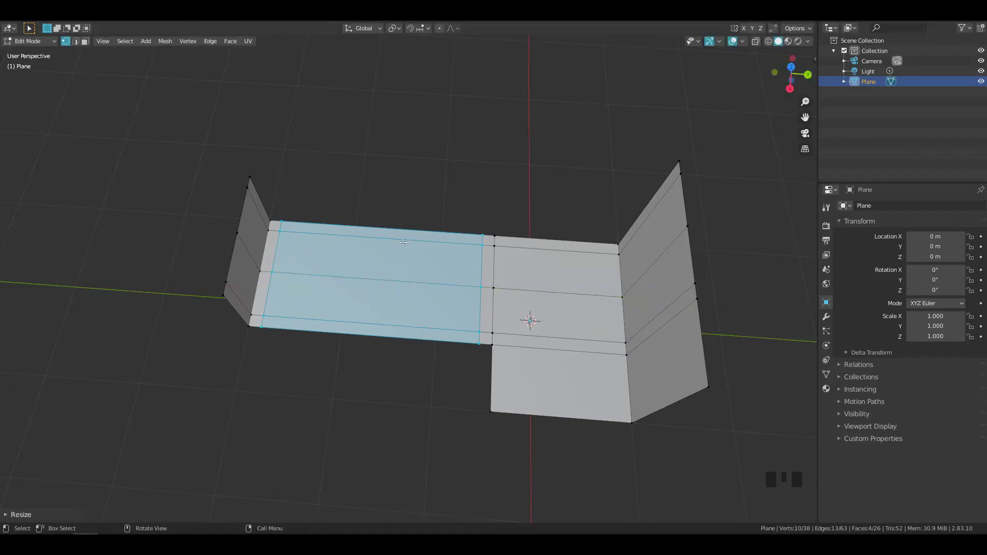
- Add a crosswise loop cut midway along the strip section and bevel it with two segments, about 0.669 m wide
key(ctrl+r)
click(367, 235)
right_click(421, 275)
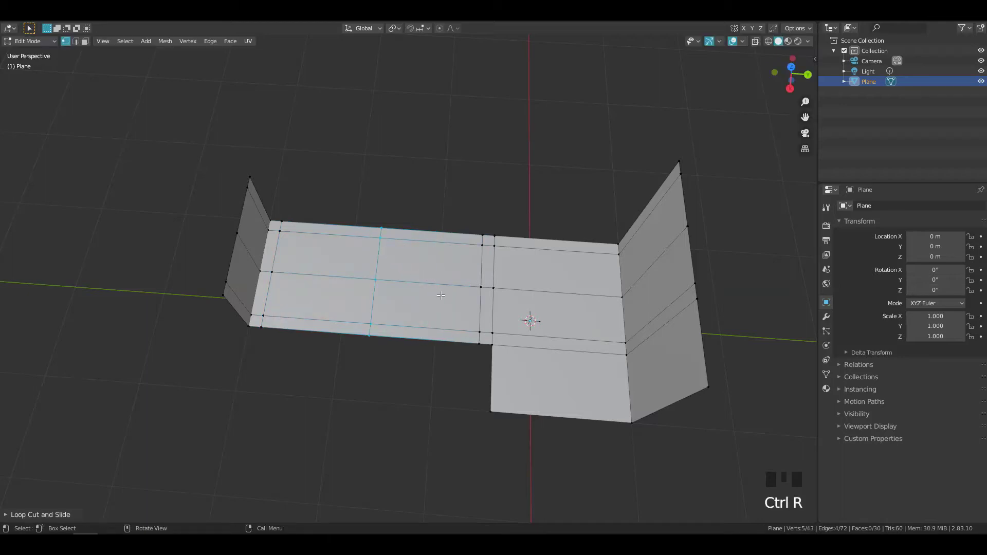
key(ctrl+b)
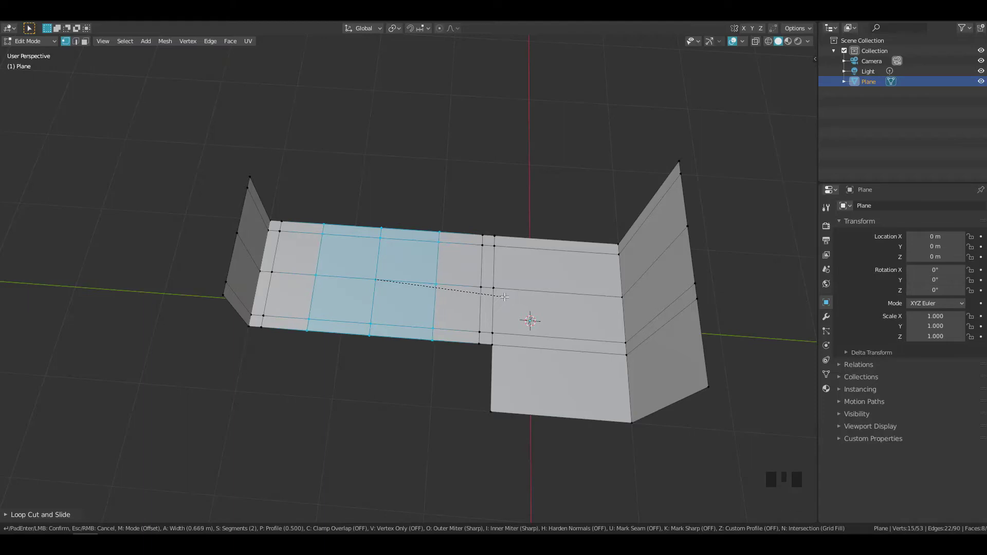
click(505, 297)
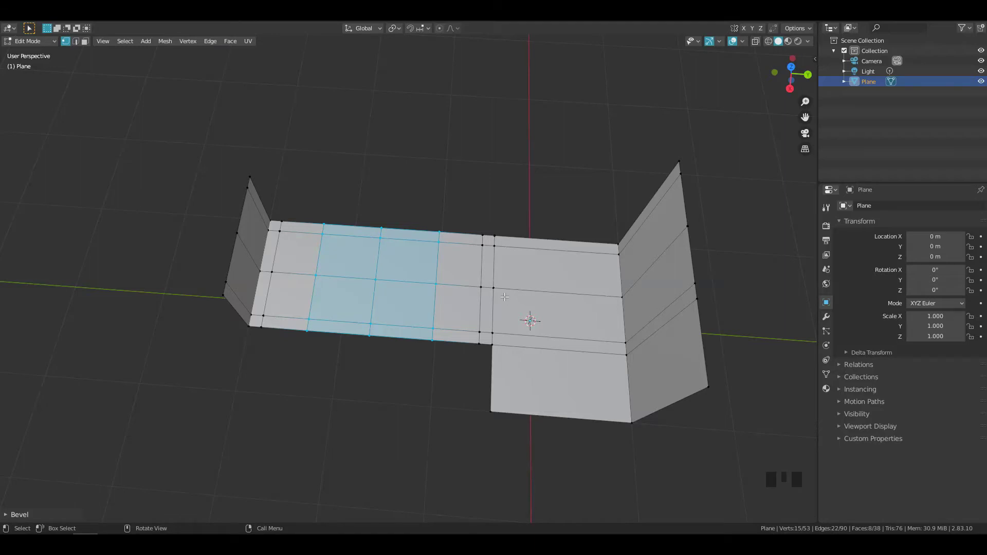
- In Object Mode, add a Solidify modifier with a thickness of 0.16 m and Even Thickness enabled
key(Tab)
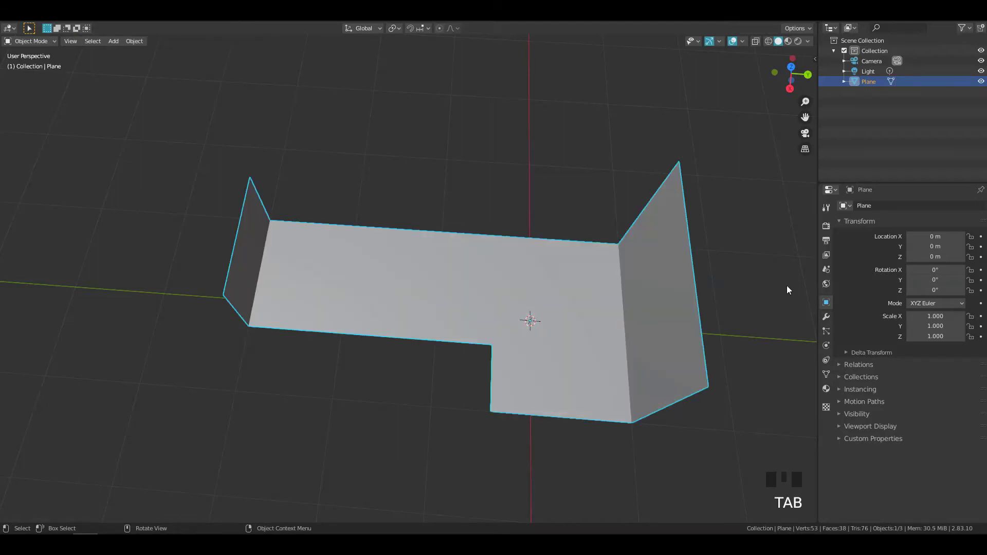
click(828, 316)
click(828, 316)
click(880, 205)
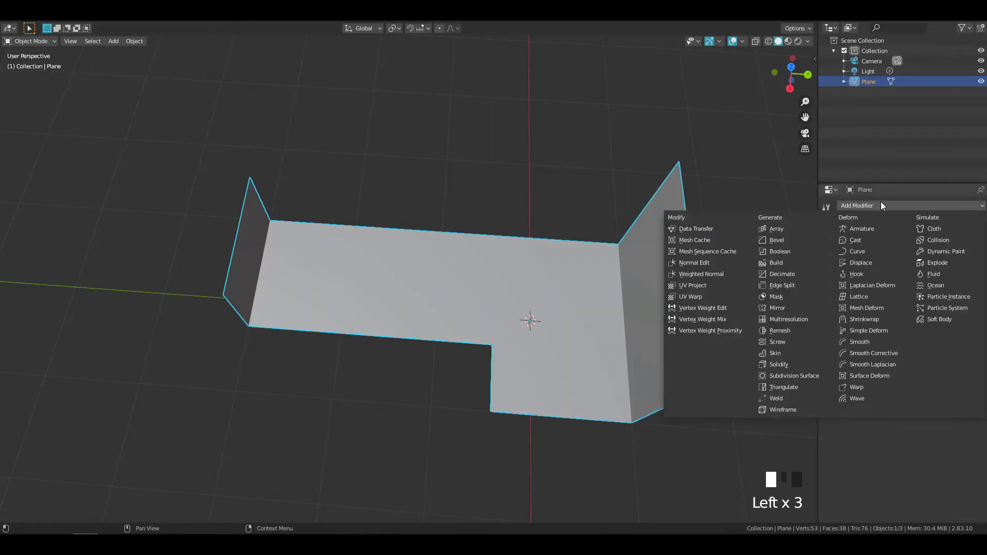
click(812, 363)
middle_drag(565, 267, 702, 238)
click(873, 262)
mouse_move(874, 263)
mouse_down()
mouse_move(858, 262)
mouse_move(878, 262)
mouse_up()
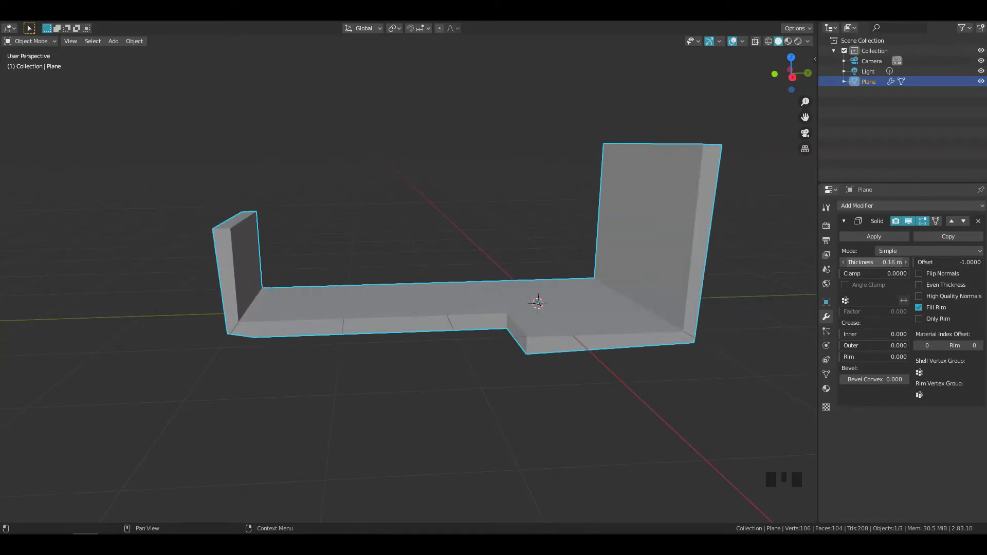
click(919, 285)
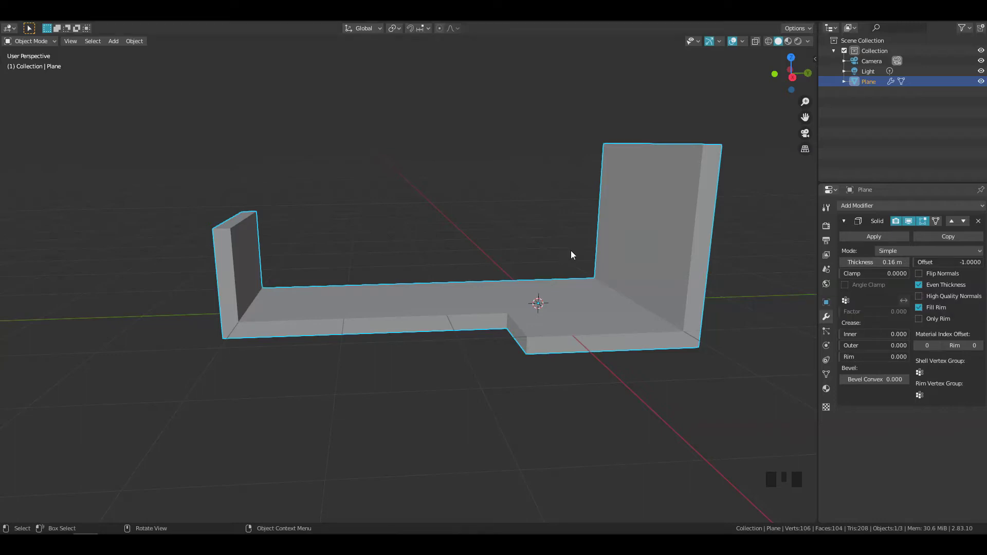
- Add a level 2 Subdivision Surface modifier to the bracket and shade it smooth
mouse_move(570, 252)
middle_down()
mouse_move(536, 242)
mouse_move(562, 250)
middle_up()
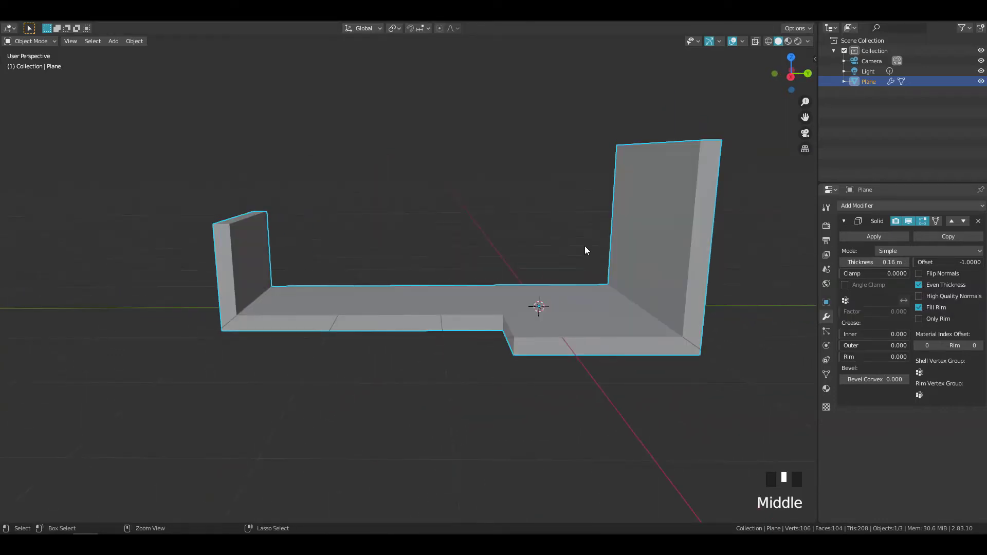
key(ctrl+2)
middle_drag(630, 280, 609, 275)
right_click(617, 279)
middle_click(611, 271)
- In Edit Mode, bevel the two centreline vertices on either side of the strip's middle cut about 0.265 m with two segments
key(Tab)
click(605, 206)
shift+middle_drag(566, 222, 550, 197)
middle_drag(549, 197, 437, 262)
ctrl+middle_drag(437, 262, 352, 229)
click(468, 252)
shift+click(307, 244)
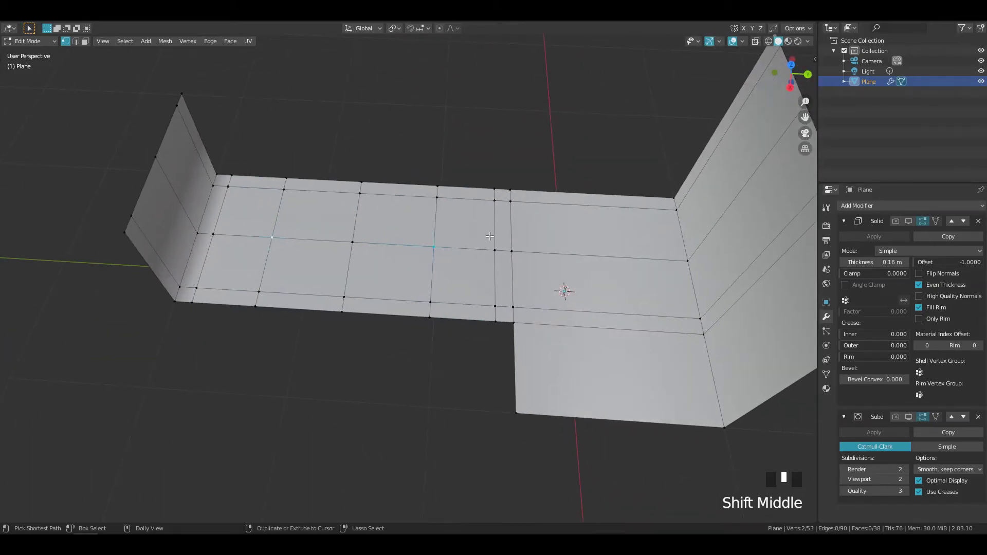
key(shift+ctrl+b)
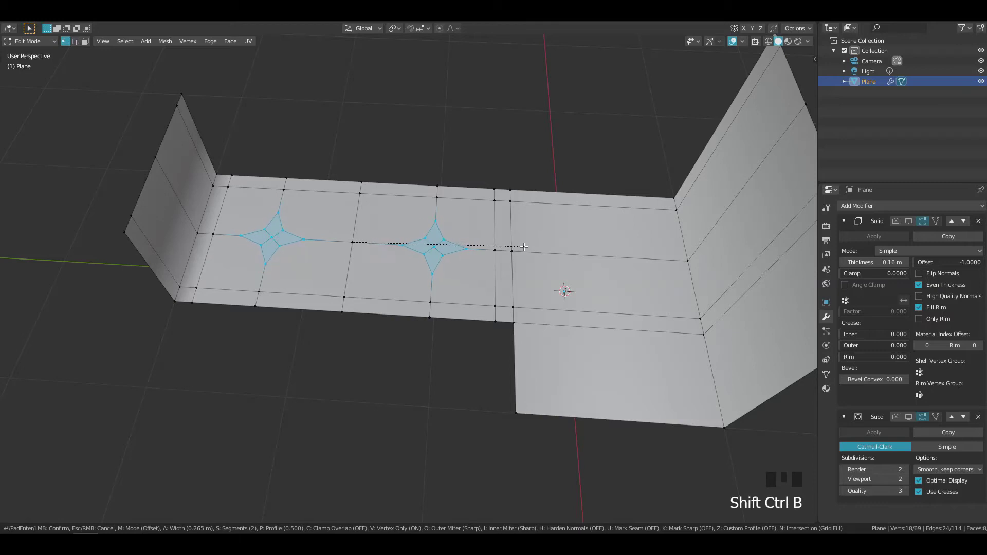
click(514, 229)
- Round both bevelled star patches on the strip with the LoopTools Circle operation
right_click(512, 227)
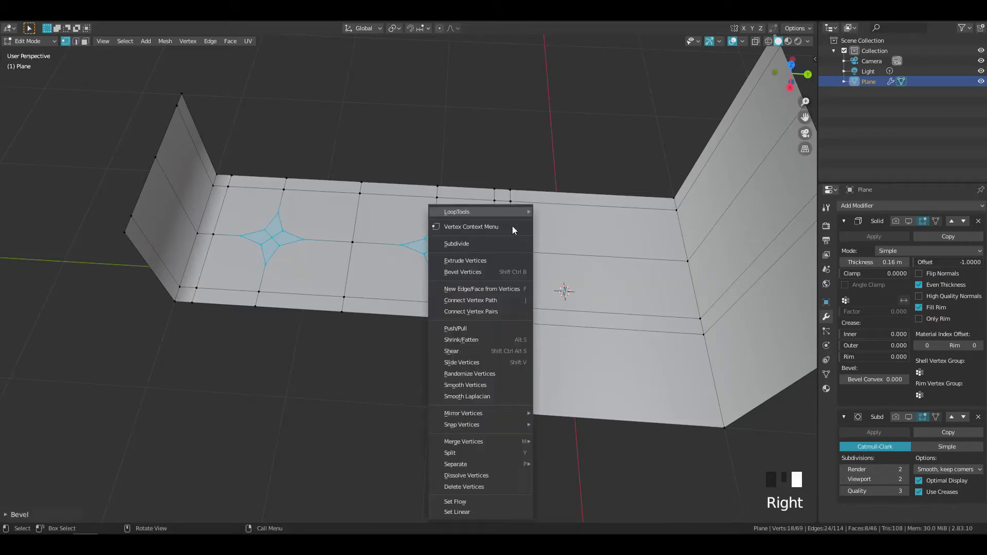
mouse_move(527, 211)
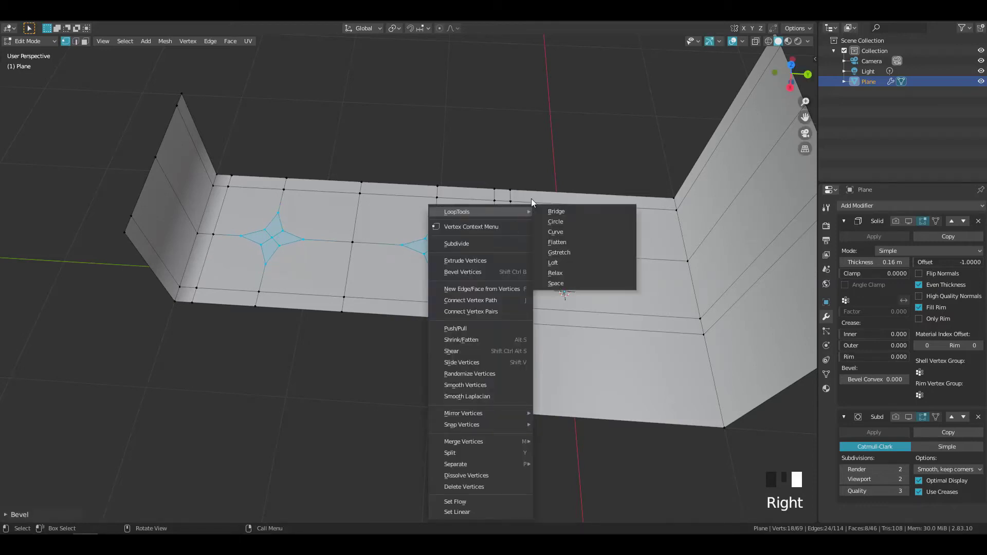
click(555, 222)
middle_drag(566, 225, 501, 237)
- With Individual Origins as the pivot point, scale both circles about 1.5 times with the global Z axis locked
key(alt+button4)
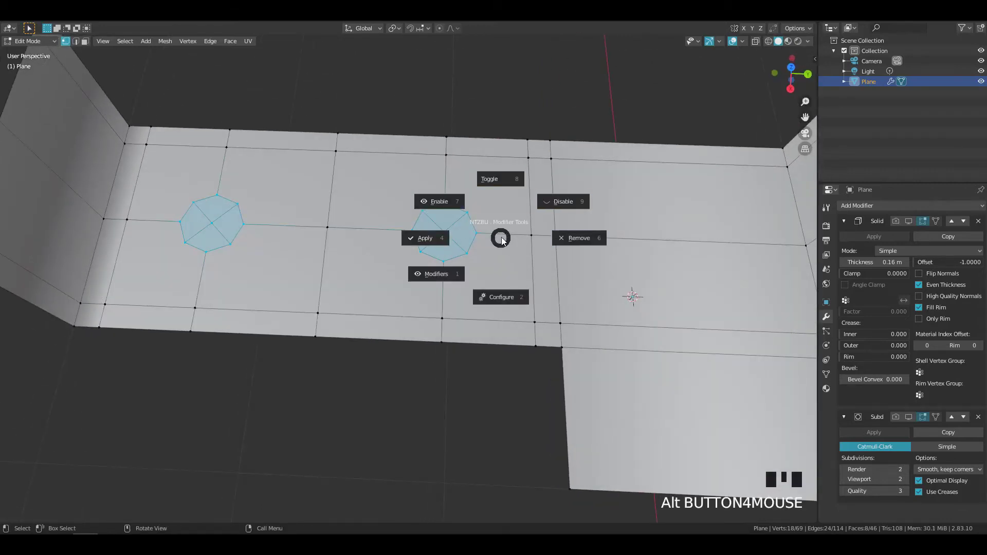
key(ctrl+button4)
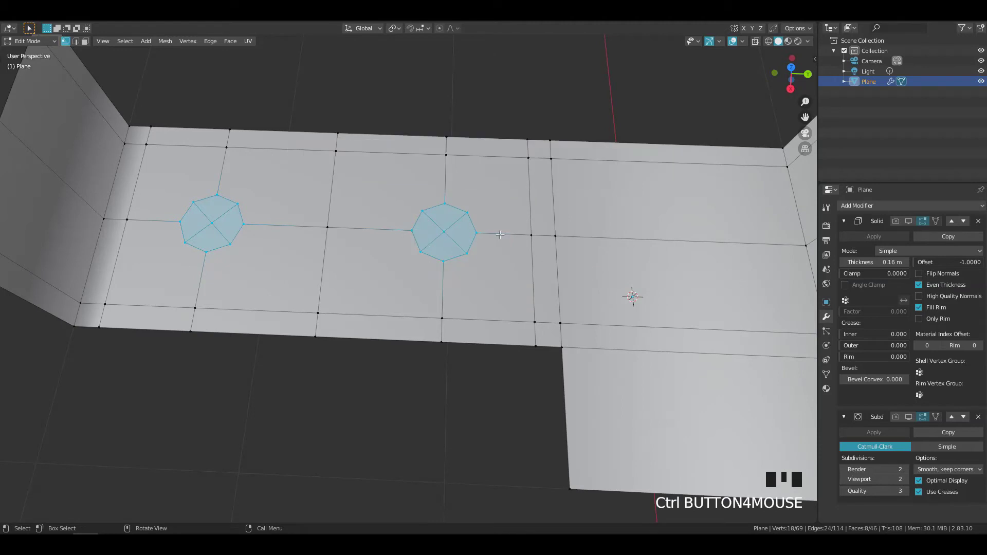
shift+click(500, 234)
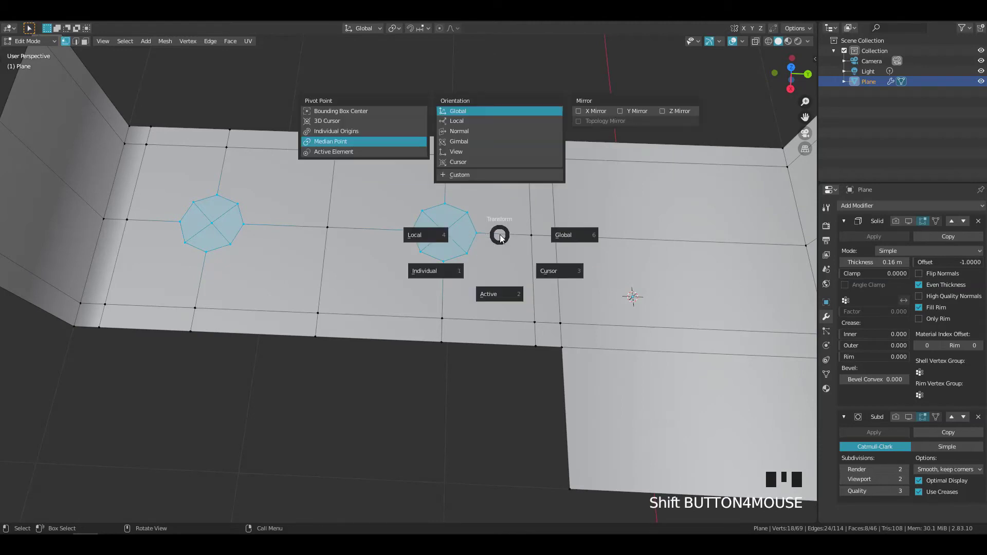
click(365, 123)
shift+click(467, 212)
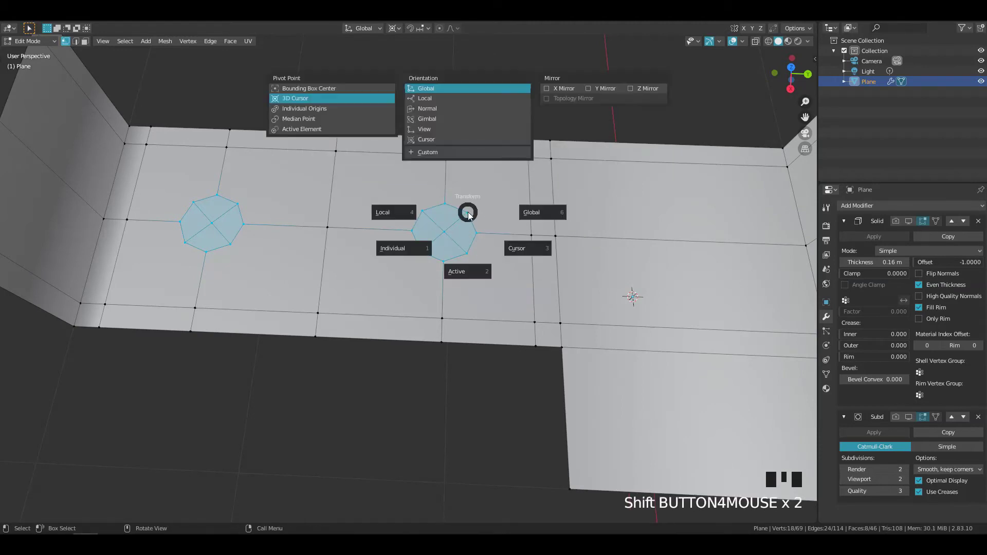
click(335, 109)
key(s)
key(shift+z)
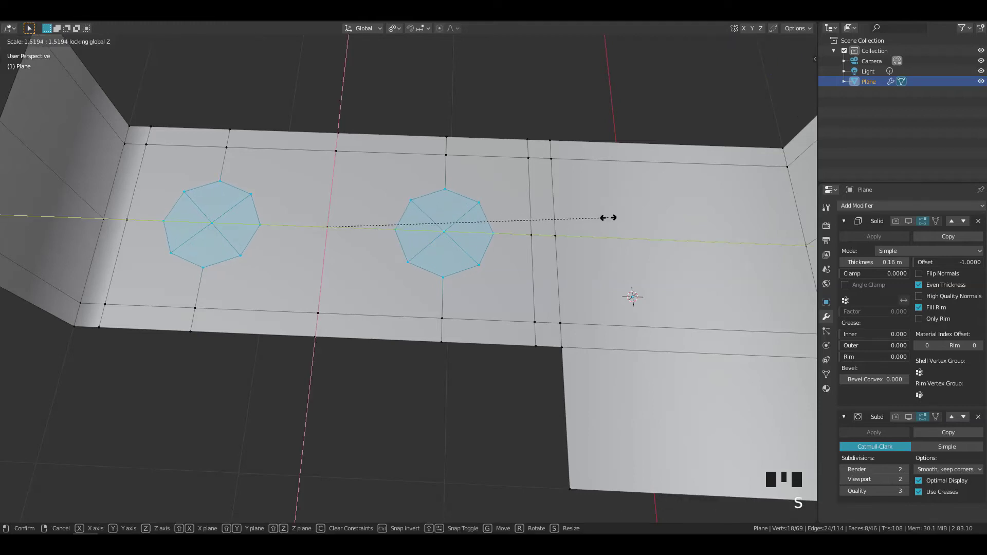
click(606, 216)
- Connect the four diagonal vertices of the circle nearer the wide section to the corners of its surrounding grid
click(480, 202)
shift+click(527, 159)
key(2)
click(410, 200)
shift+click(336, 150)
key(j)
click(408, 262)
shift+click(317, 313)
key(2)
click(479, 265)
shift+click(535, 322)
key(2)
- Connect the four diagonal vertices of the circle nearer the short flange to the corners of its surrounding grid
shift+middle_drag(379, 240, 433, 240)
click(328, 195)
click(313, 190)
shift+click(364, 173)
key(2)
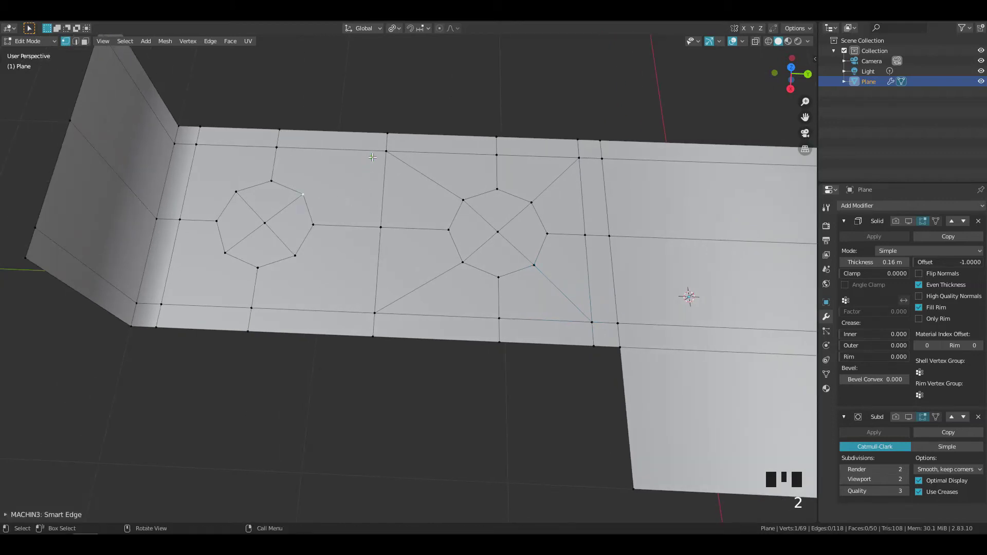
shift+click(386, 151)
key(2)
click(303, 262)
shift+click(374, 313)
key(2)
click(238, 169)
shift+click(216, 148)
key(2)
click(235, 255)
shift+click(164, 302)
key(2)
- Select the faces inside both circles, inset them slightly and delete the inner faces to open two round holes
click(265, 223)
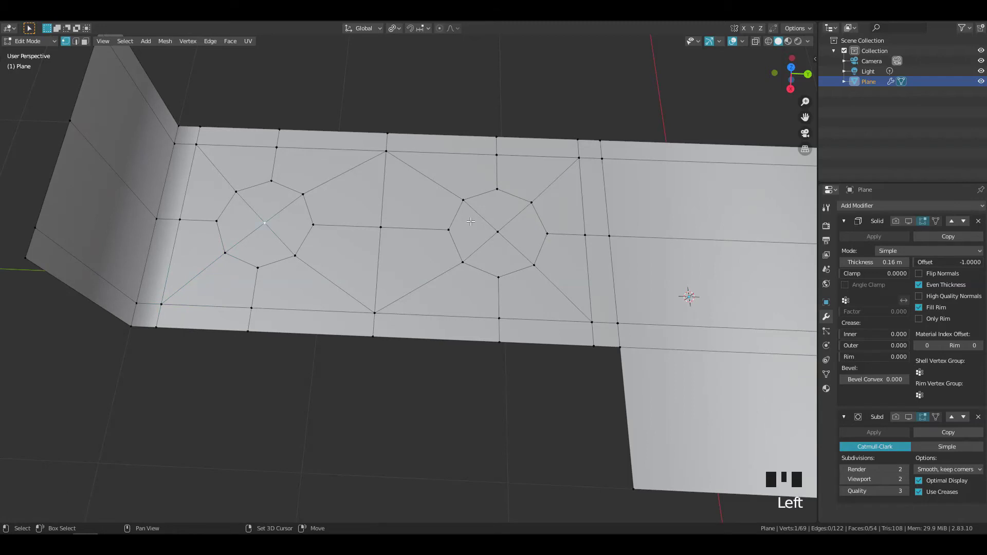
shift+click(496, 227)
key(ctrl+KP_Add)
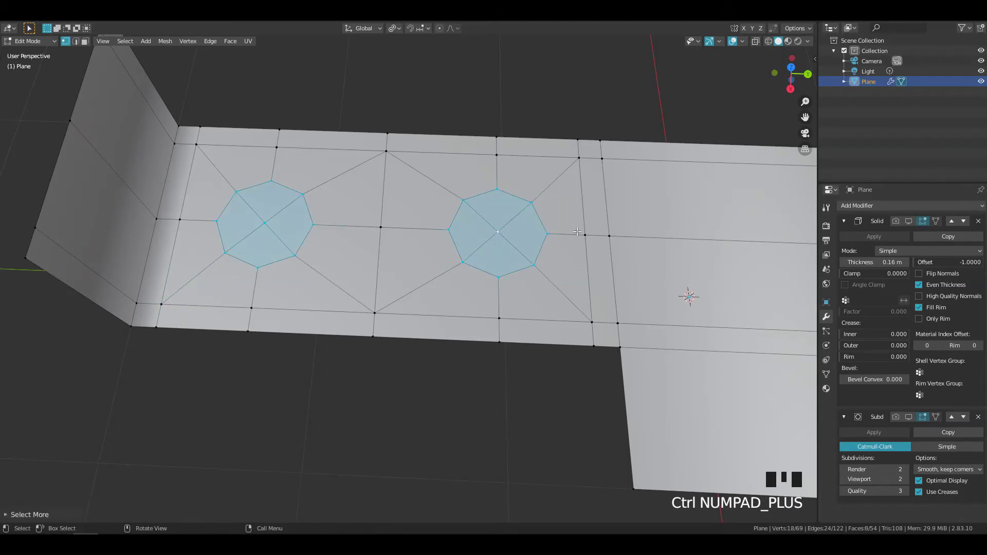
key(i)
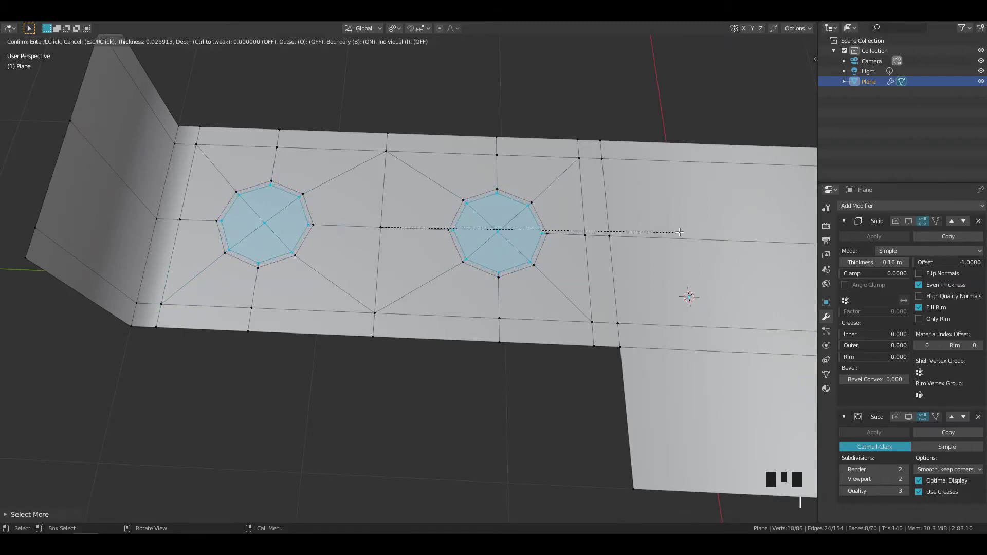
click(678, 233)
key(x)
click(679, 256)
- Turn the viewport display of the Solidify and Subdivision Surface modifiers back on
shift+middle_drag(678, 255, 533, 223)
key(alt+BUTTON4MOUSE)
click(530, 170)
ctrl+middle_drag(531, 169, 530, 216)
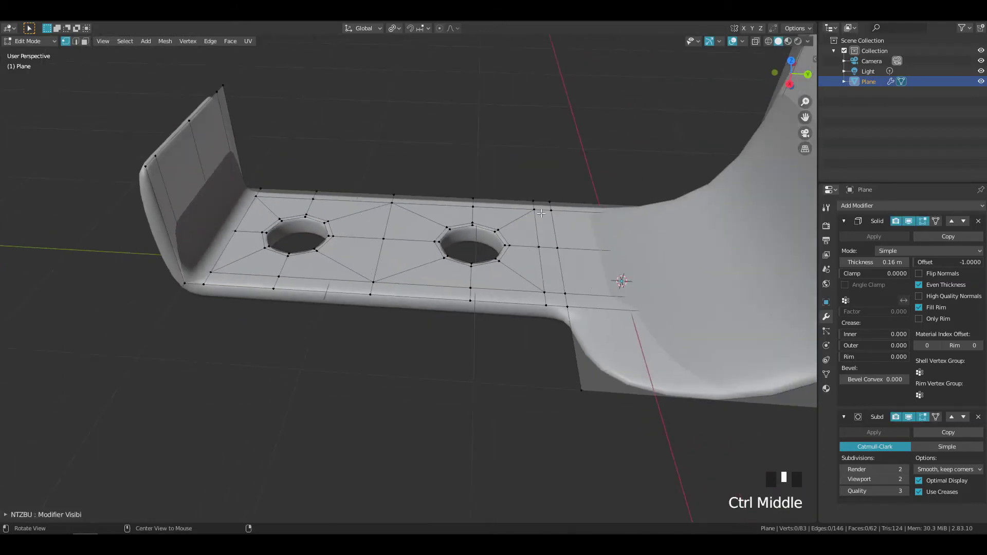
- Add two crosswise loop cuts to the short flange, one near its bend and one near its free edge
middle_drag(279, 209, 244, 170)
key(ctrl+r)
click(251, 206)
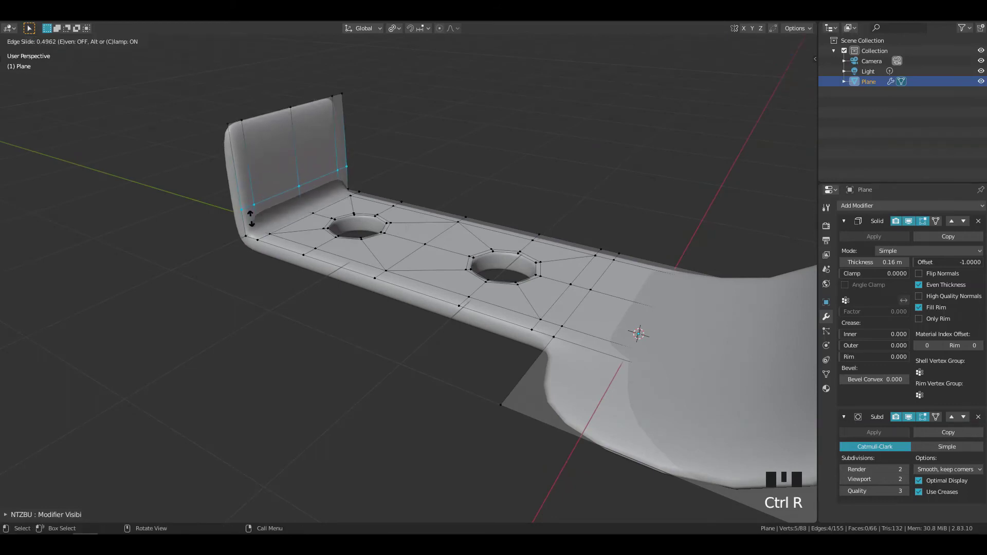
click(252, 221)
key(ctrl+r)
click(231, 164)
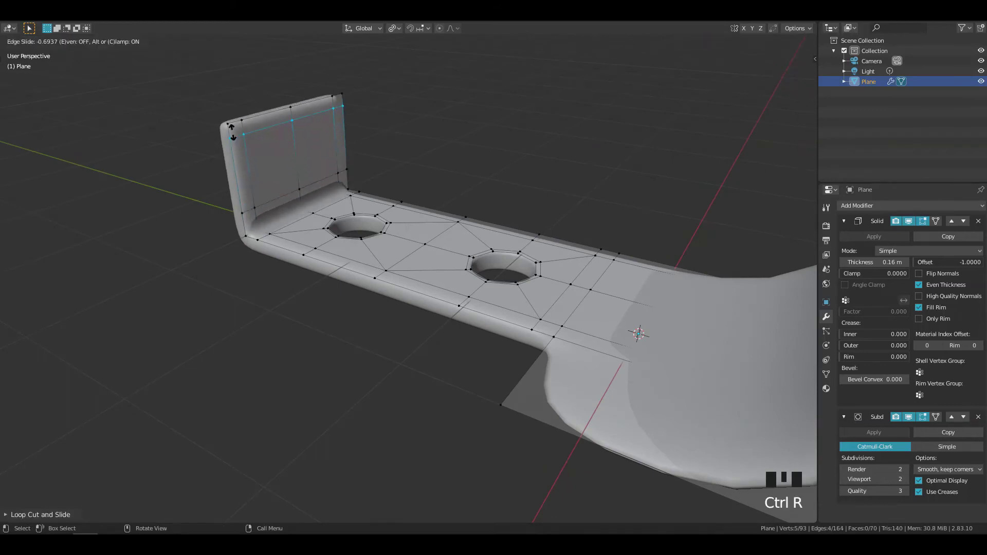
click(231, 132)
- Add a lengthwise loop cut close to the protruding outer edge of the wide base and tall flange
middle_drag(232, 132, 474, 296)
scroll(484, 296, down, 1)
middle_drag(500, 312, 523, 283)
key(ctrl+r)
click(545, 288)
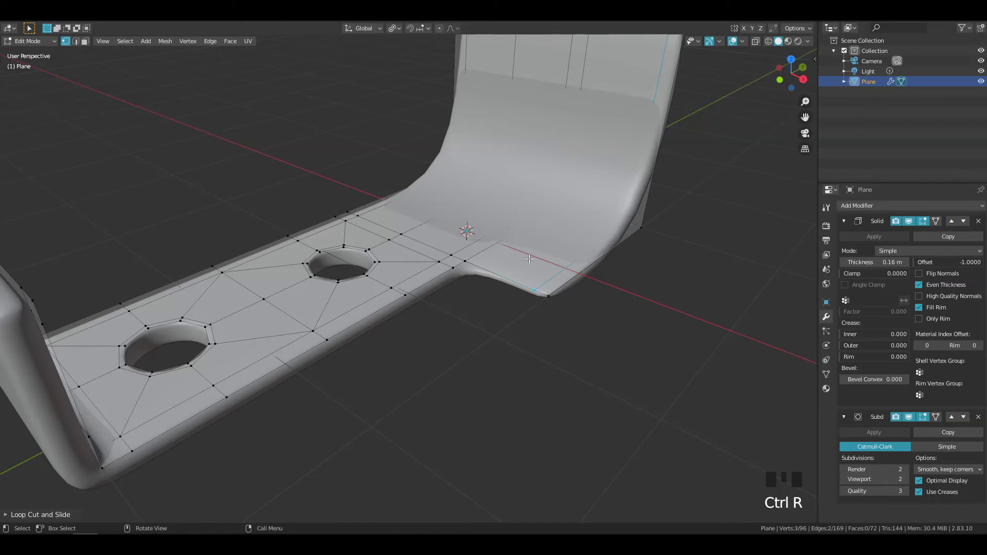
- Add a crosswise loop cut near the tall flange's free edge and slide it slightly down
middle_drag(529, 259, 653, 164)
click(655, 163)
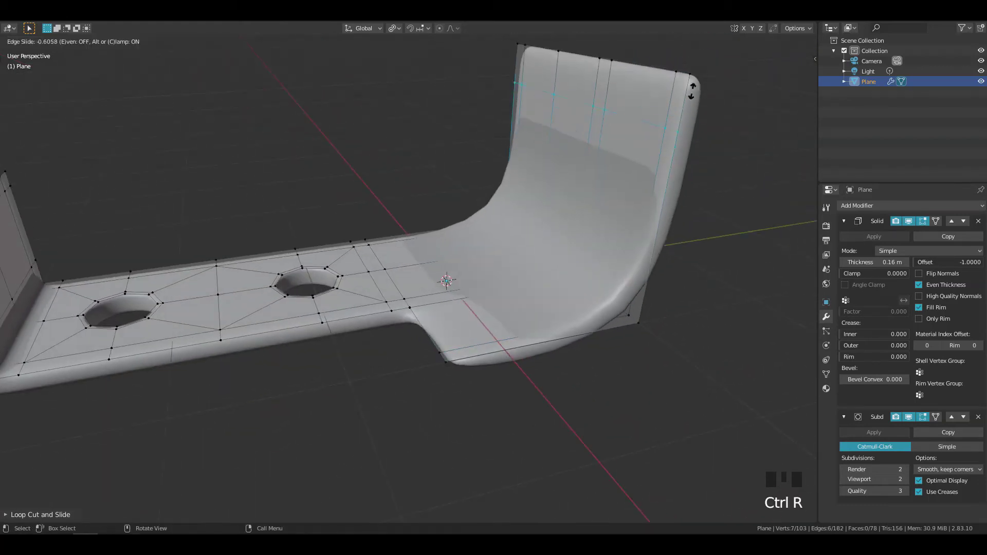
click(702, 62)
shift+middle_drag(687, 176, 648, 143)
key(g)
key(g)
click(684, 176)
- Add one crosswise loop cut on each side of the tall flange's bend to tighten the corner
key(ctrl+r)
click(633, 211)
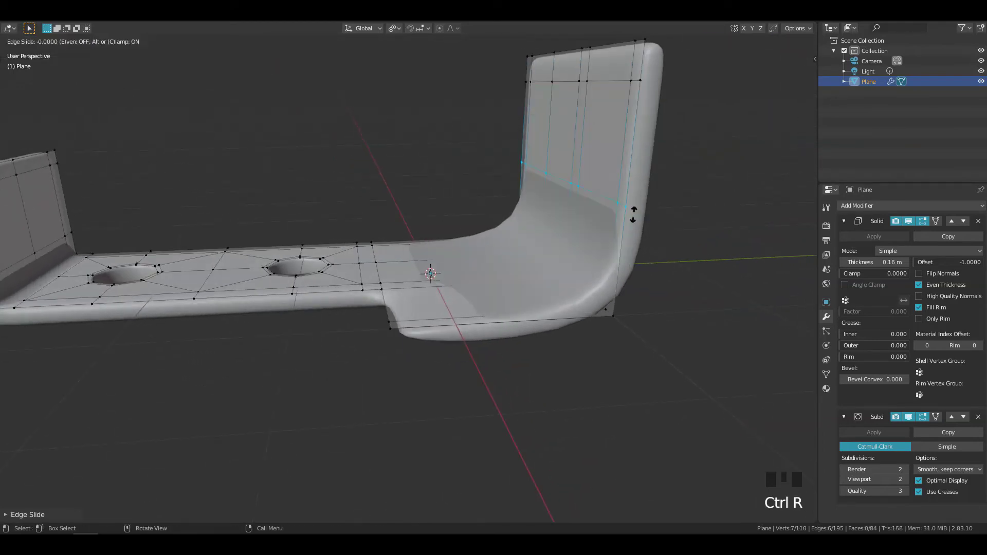
click(640, 246)
click(551, 323)
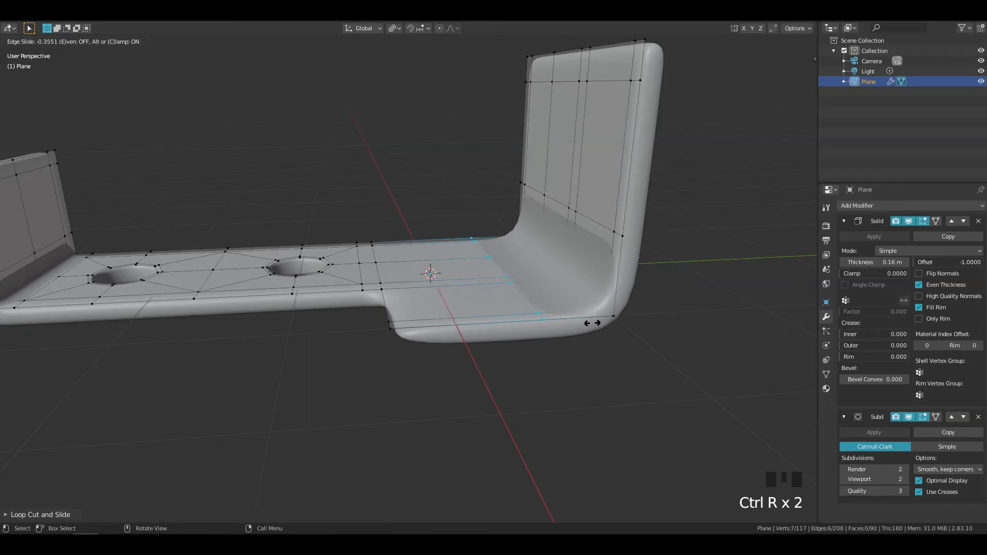
click(613, 278)
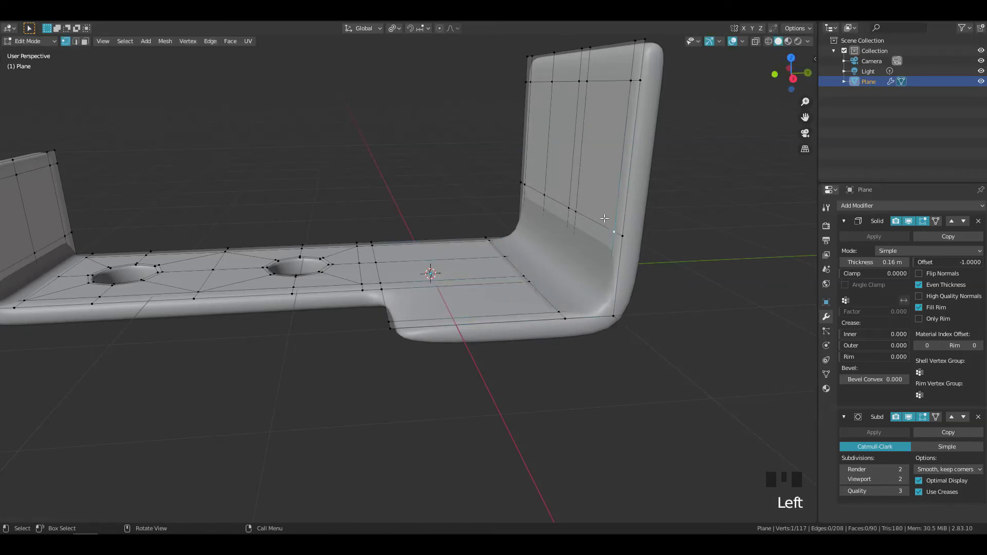
- Move the tall flange's lower edge loop down along Z towards the bend
key(g)
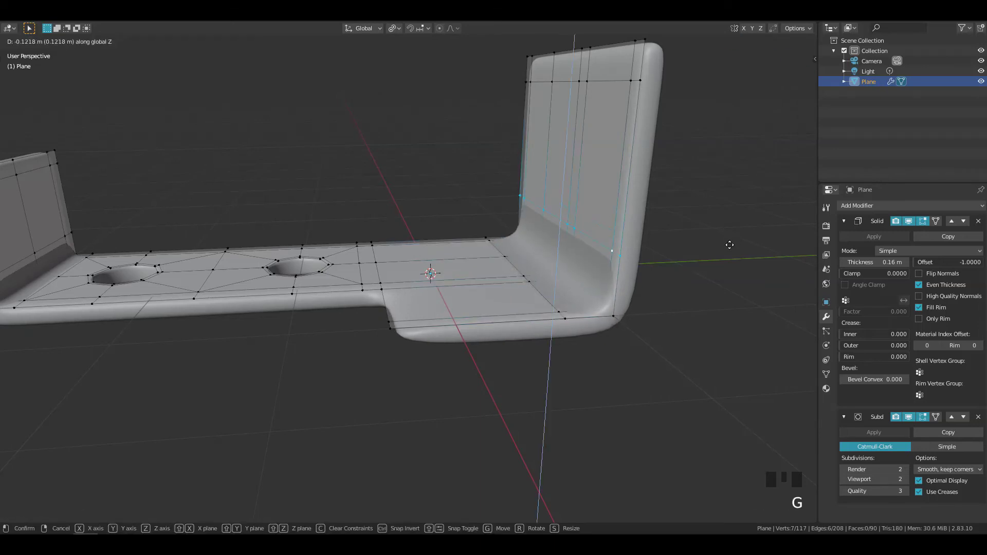
click(734, 255)
shift+middle_drag(734, 255, 755, 219)
- Add a crosswise loop cut on the wide base close to its notch-side edge
middle_drag(457, 247, 509, 295)
key(ctrl+r)
click(455, 304)
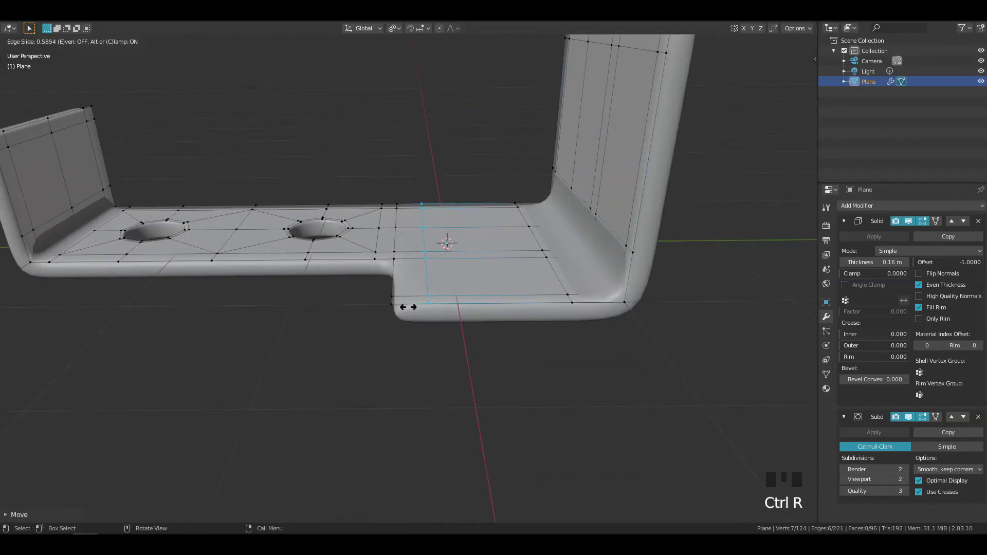
click(391, 310)
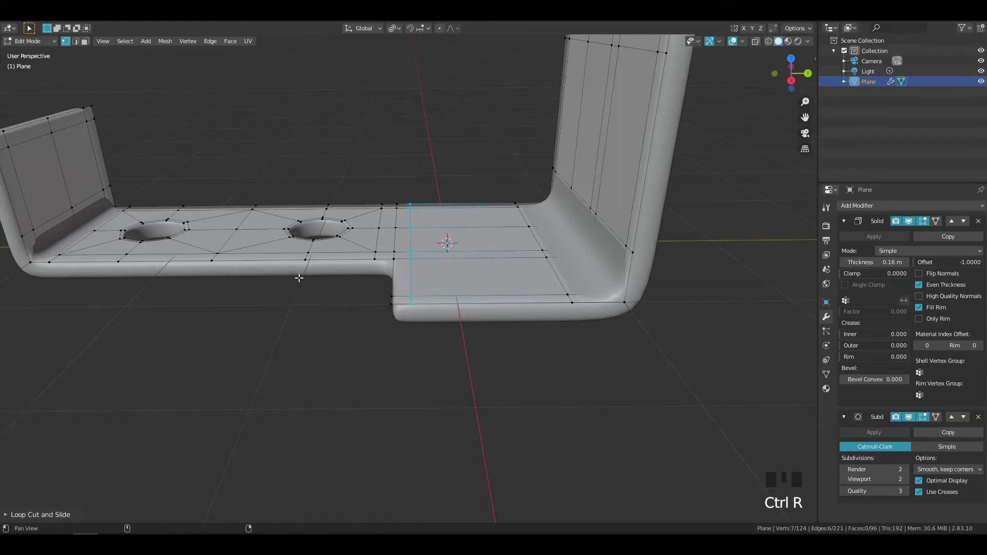
- Merge the clustered vertices beside the inner notch corner into one
middle_drag(391, 310, 537, 257)
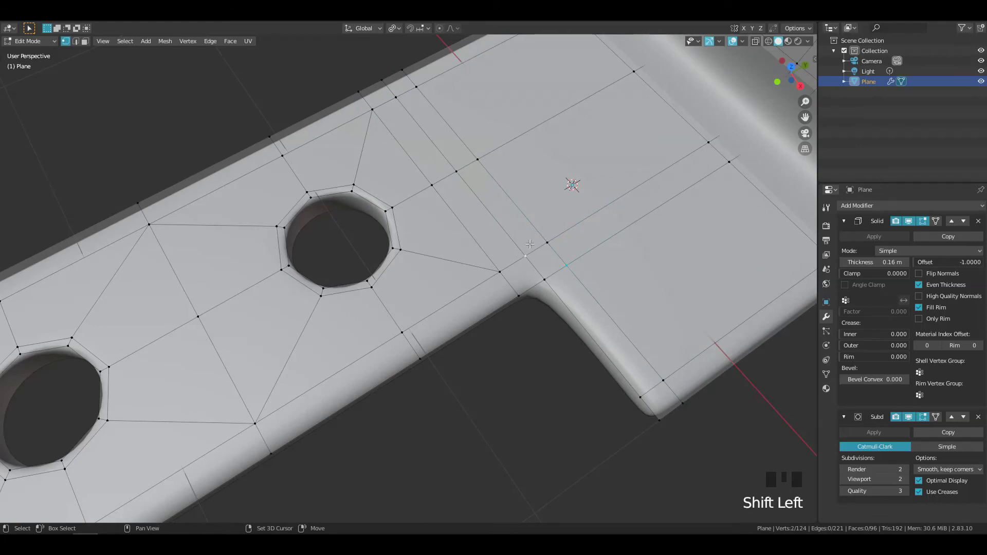
shift+middle_drag(566, 257, 422, 151)
key(shift+1)
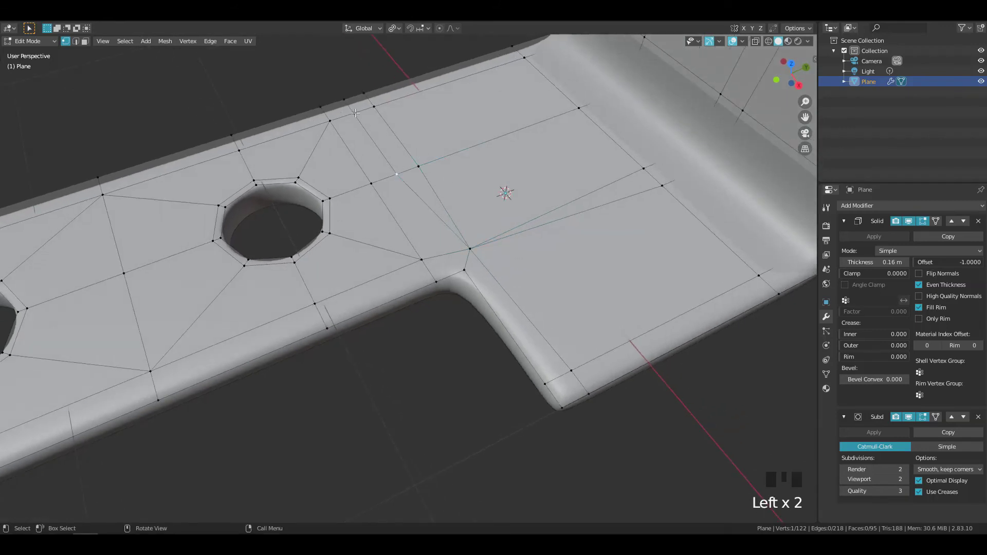
- Slide the leftover crosswise edge loop beside the notch fully onto its neighbouring loop
key(g)
key(g)
click(472, 129)
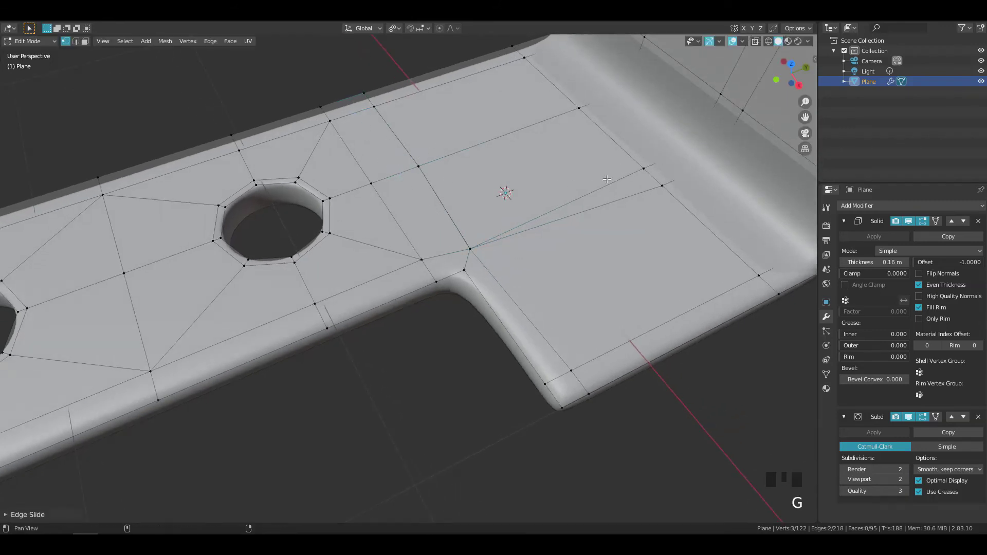
- Slide the extra lengthwise loop on the wide base and tall flange onto its neighbour, and merge the overlapping vertices
middle_drag(472, 129, 576, 175)
ctrl+middle_drag(576, 175, 578, 190)
shift+middle_drag(579, 190, 591, 256)
click(555, 265)
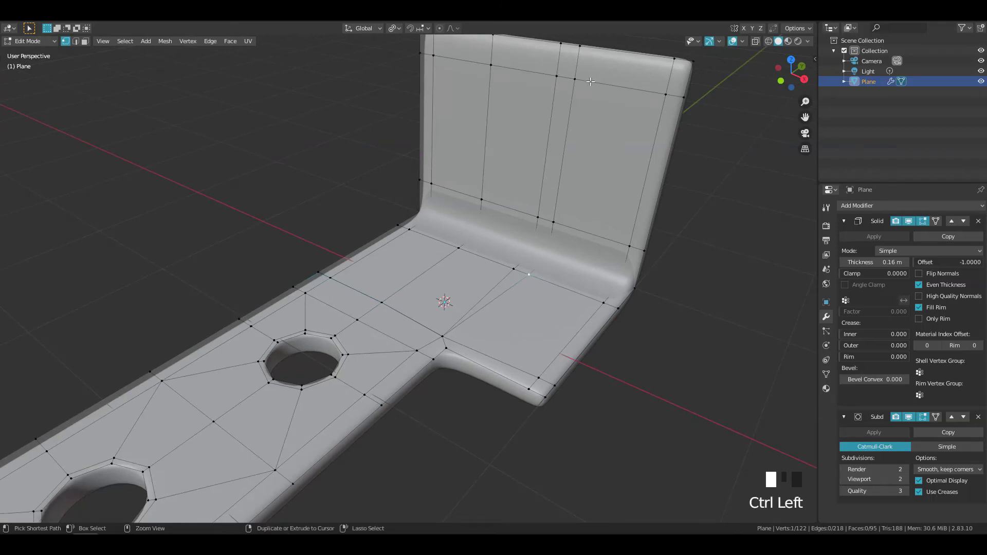
key(g)
key(g)
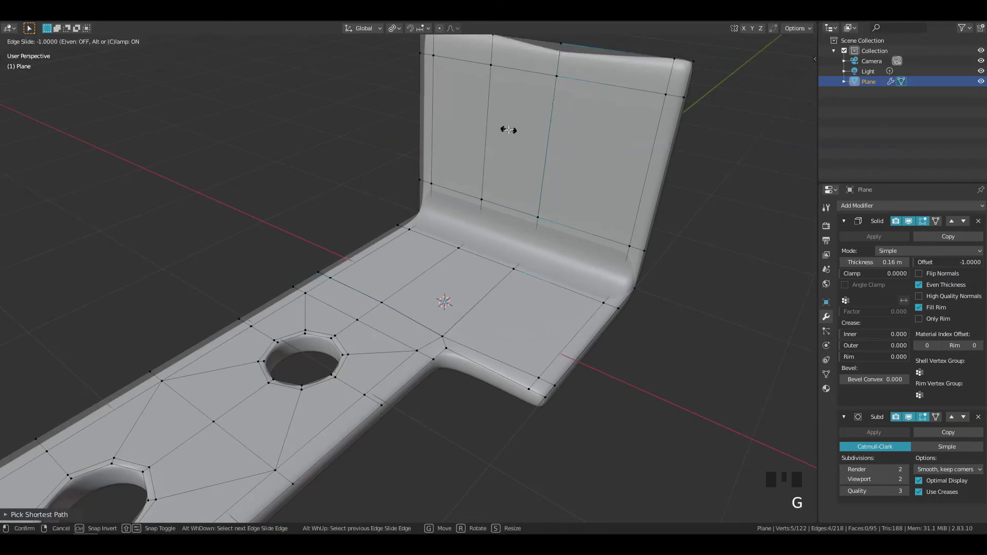
click(508, 130)
key(3)
middle_drag(548, 213, 220, 164)
key(Tab)
key(Tab)
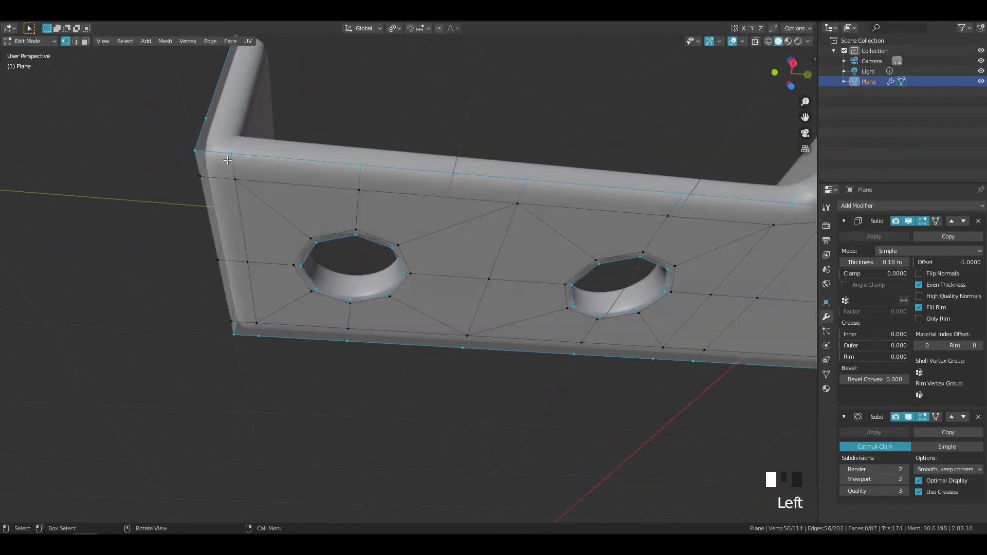
- Select the strip's crosswise edge loop beside the short flange's bend and move it slightly away along Y
click(227, 160)
middle_drag(313, 211, 306, 264)
key(g)
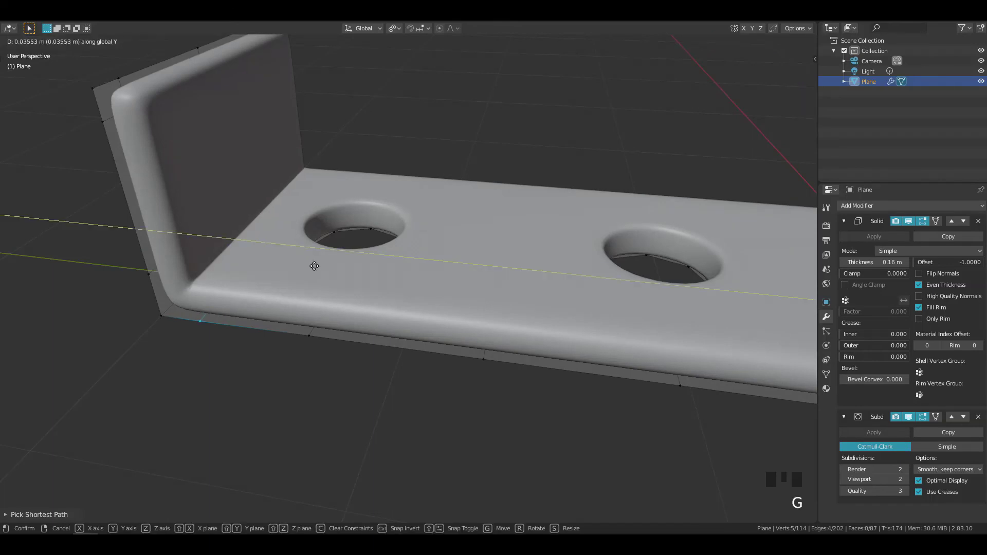
click(320, 271)
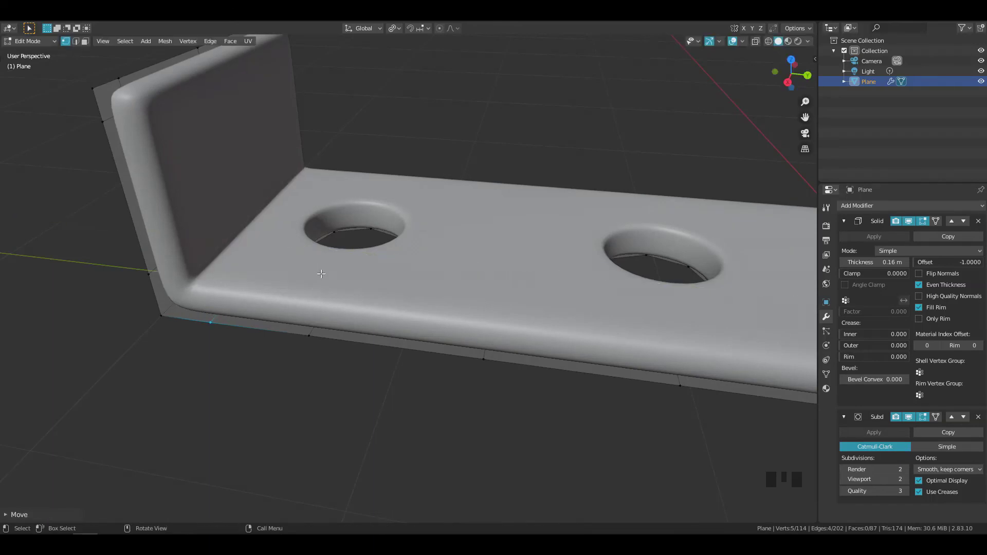
- Select the short flange's edge loop just above the bend and move it slightly up along Z
middle_drag(320, 271, 309, 211)
key(g)
key(z)
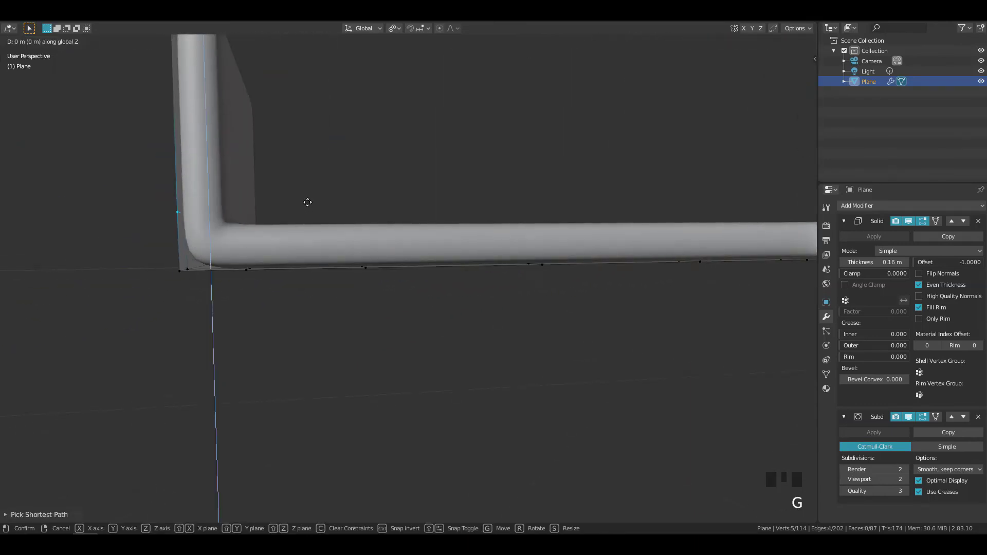
click(308, 193)
middle_drag(357, 180, 447, 216)
key(Tab)
mouse_move(447, 178)
middle_down()
mouse_move(454, 252)
mouse_move(517, 286)
mouse_move(497, 252)
mouse_move(452, 249)
mouse_move(449, 294)
mouse_move(413, 266)
mouse_move(412, 242)
mouse_move(449, 231)
mouse_move(446, 209)
mouse_move(441, 259)
mouse_move(474, 274)
mouse_move(442, 250)
mouse_move(457, 256)
mouse_move(476, 291)
mouse_move(457, 196)
mouse_move(439, 172)
middle_up()
key(Tab)
middle_drag(437, 227, 434, 267)
- Hide the modifiers in the viewport and add a lengthwise loop cut through the wide base's protruding part and tall flange
key(alt+button4)
click(432, 226)
middle_drag(431, 227, 482, 263)
key(ctrl+r)
click(486, 286)
click(477, 282)
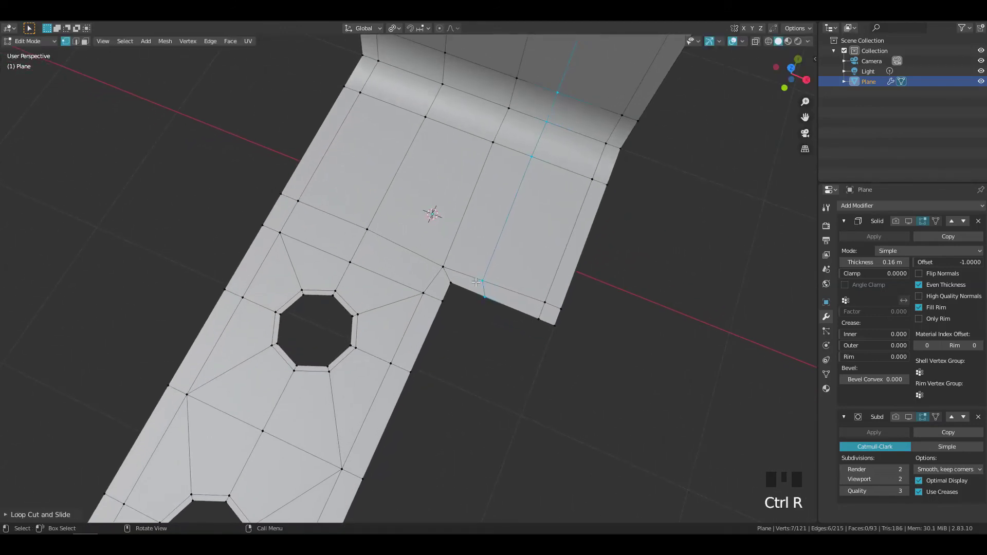
- Select the crosswise row of vertices running through the inner notch corner across the wide base
shift+middle_drag(483, 268, 481, 266)
middle_drag(481, 266, 477, 271)
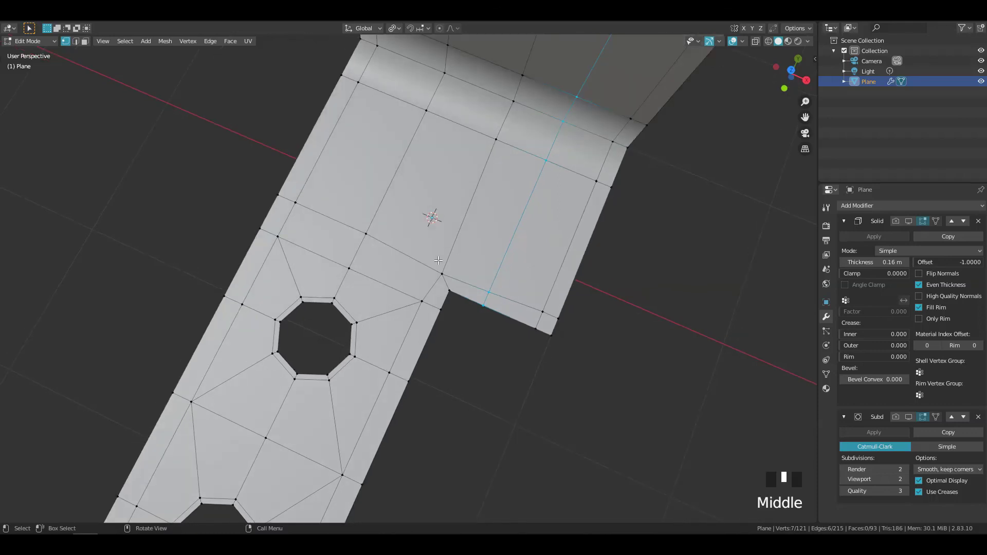
click(423, 290)
ctrl+middle_drag(423, 290, 335, 285)
key(alt+a)
click(203, 313)
click(483, 339)
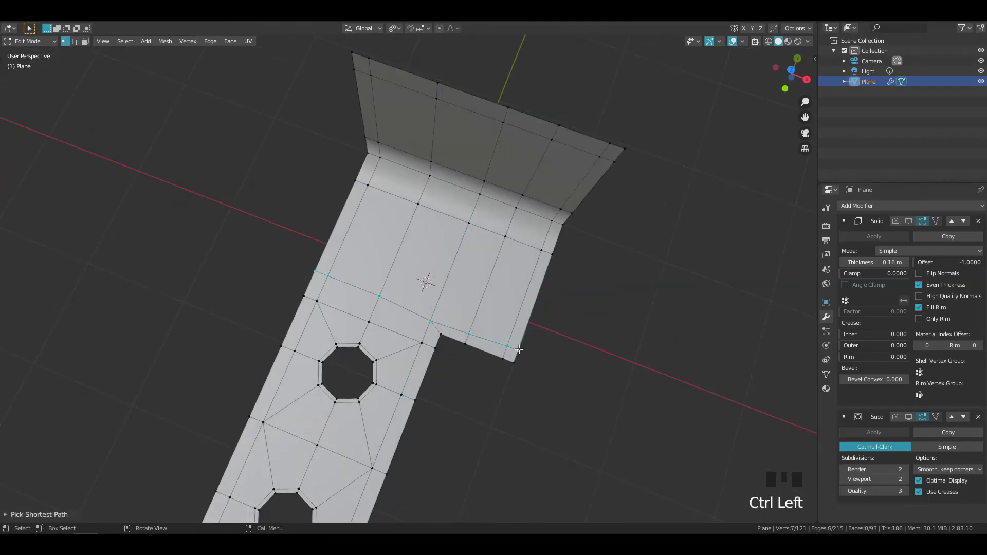
key(alt+a)
- Show the Solidify and Subdivision Surface modifiers in the viewport again
middle_drag(513, 337, 503, 289)
key(alt+button4)
click(507, 237)
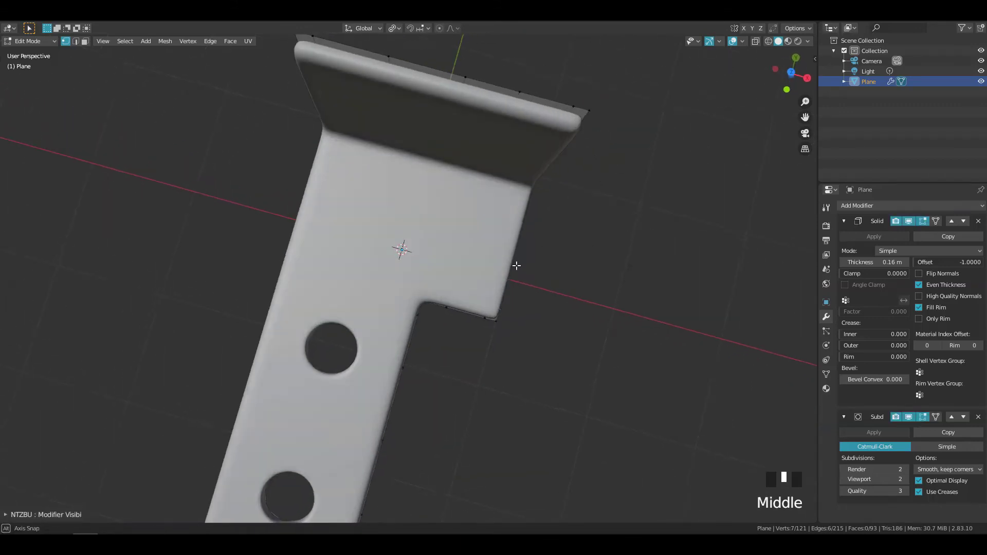